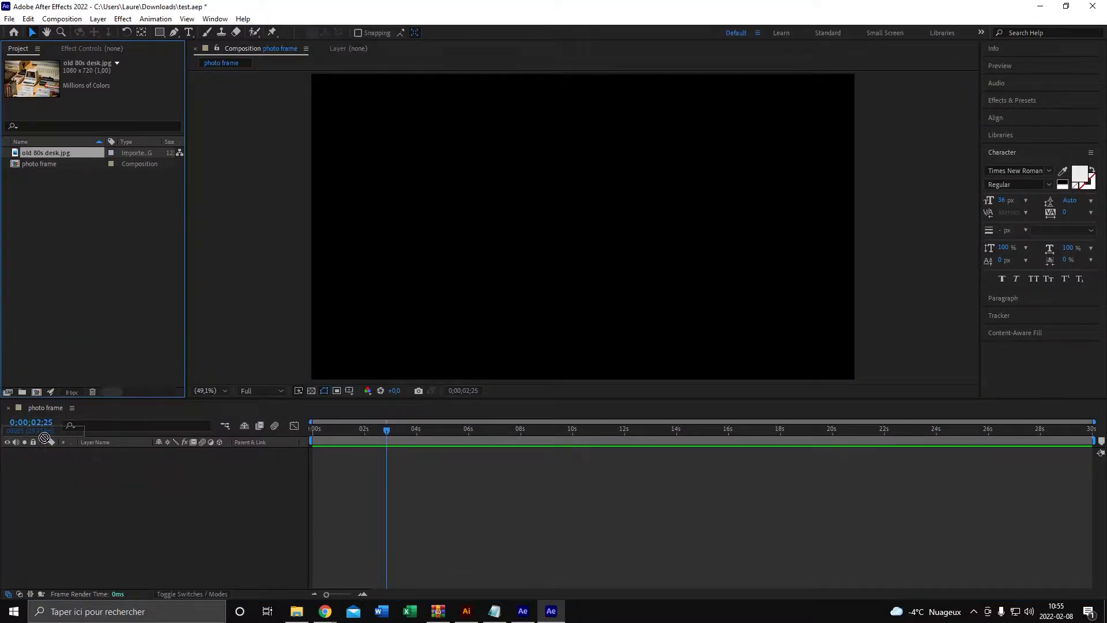
Add old 80s desk.jpg to the photo frame composition and rename its layer 1
left_click_drag(44, 438, 98, 483)
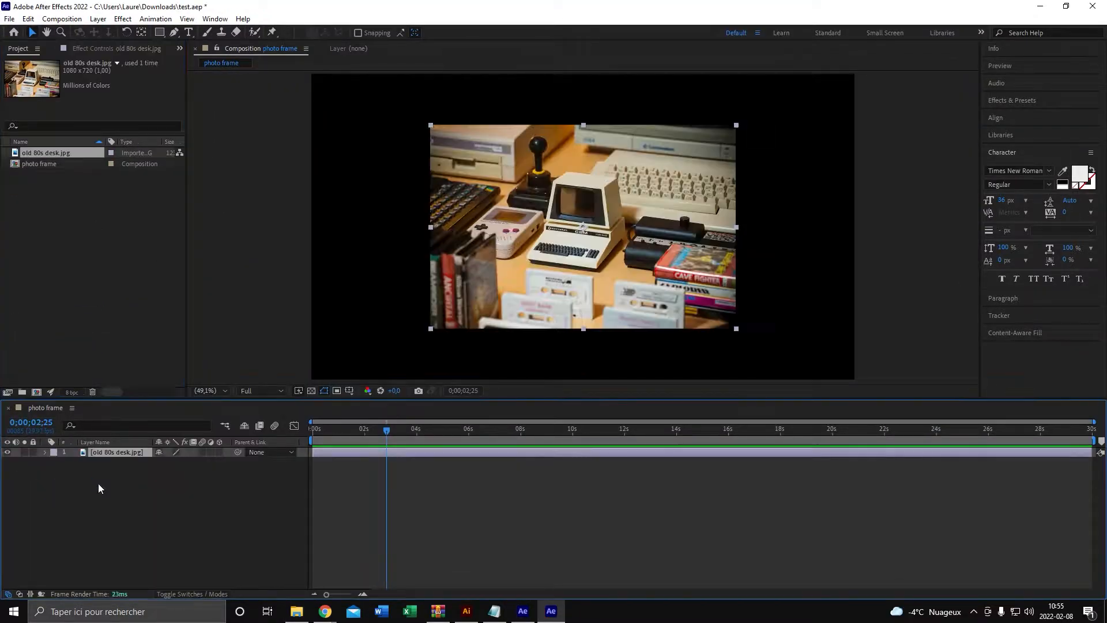
left_click(98, 479)
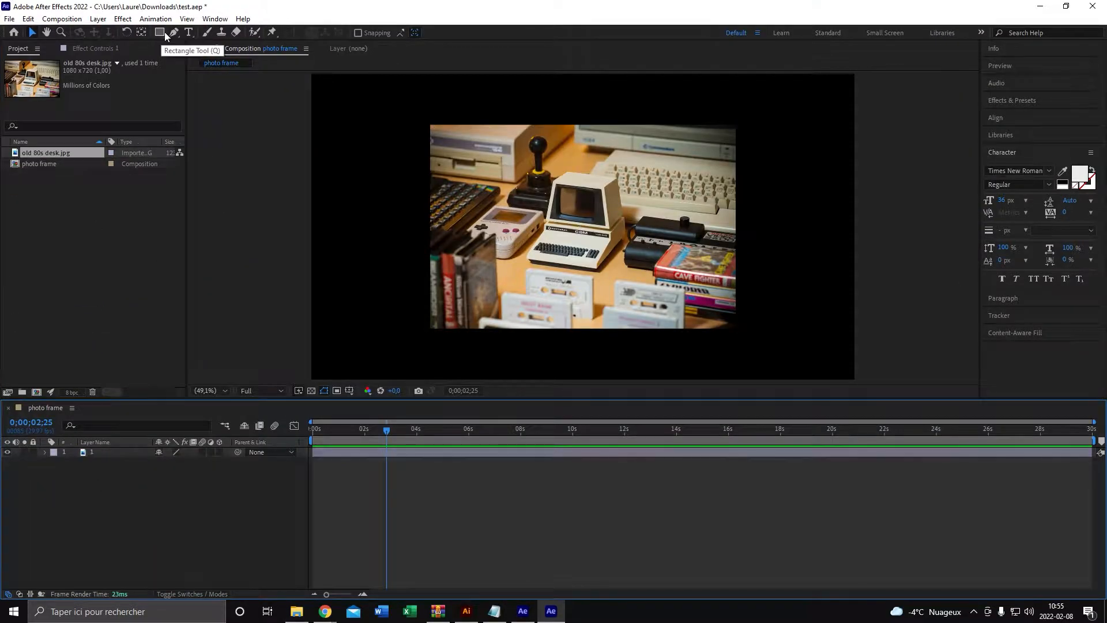
Create a composition-sized rectangle shape layer with a white stroke and duplicate that layer
double_click(159, 32)
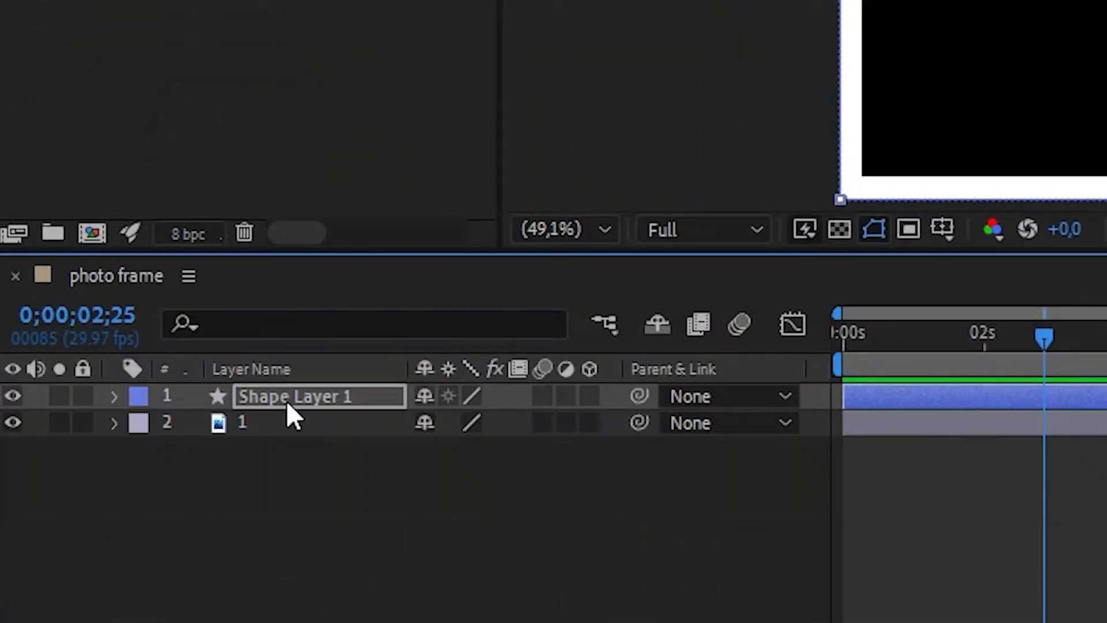
left_click(286, 400)
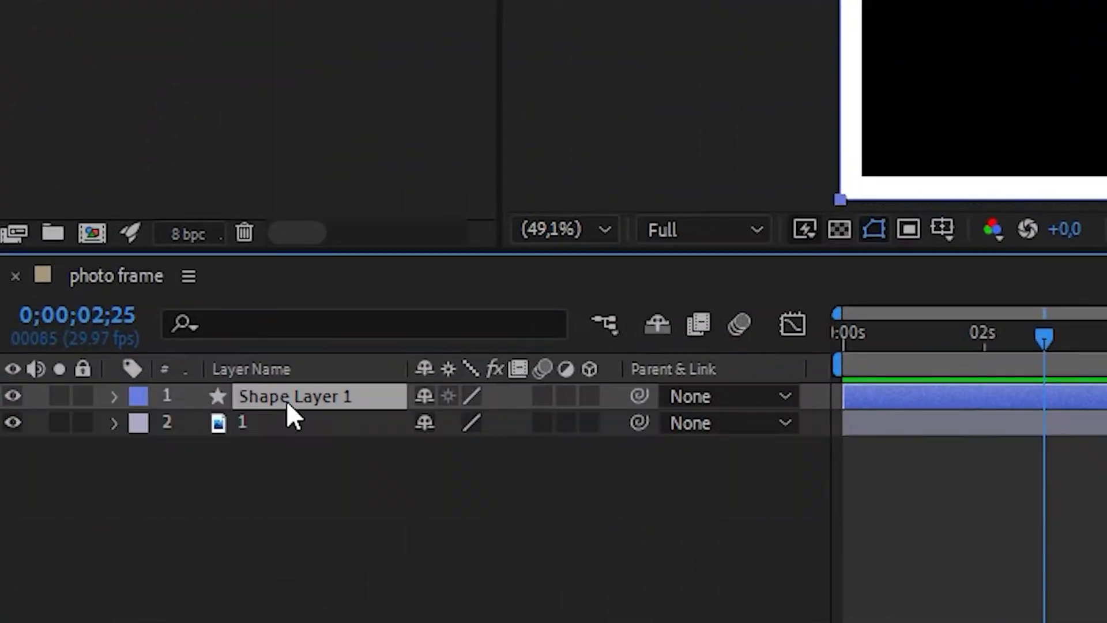
key("ctrl+d")
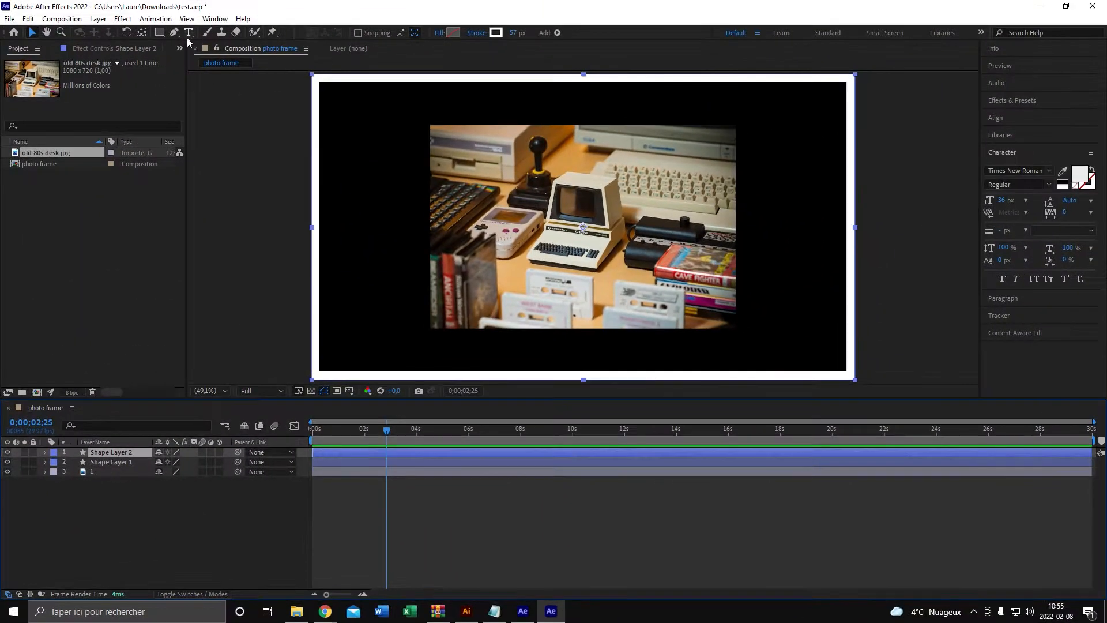
Add a text layer reading "Test" and hide it
double_click(188, 32)
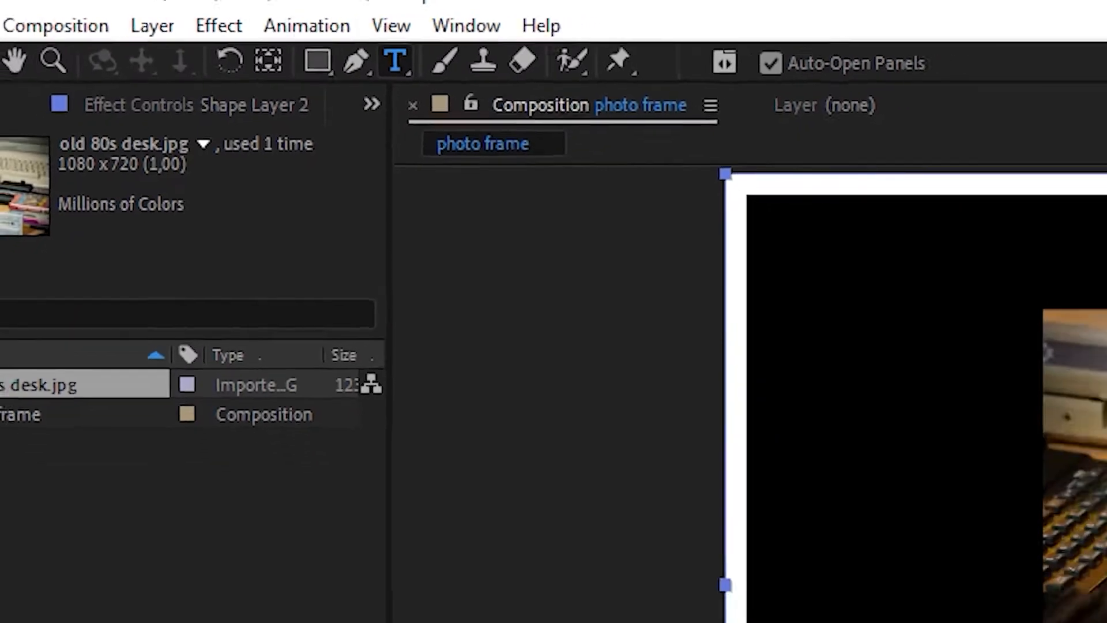
type("Test")
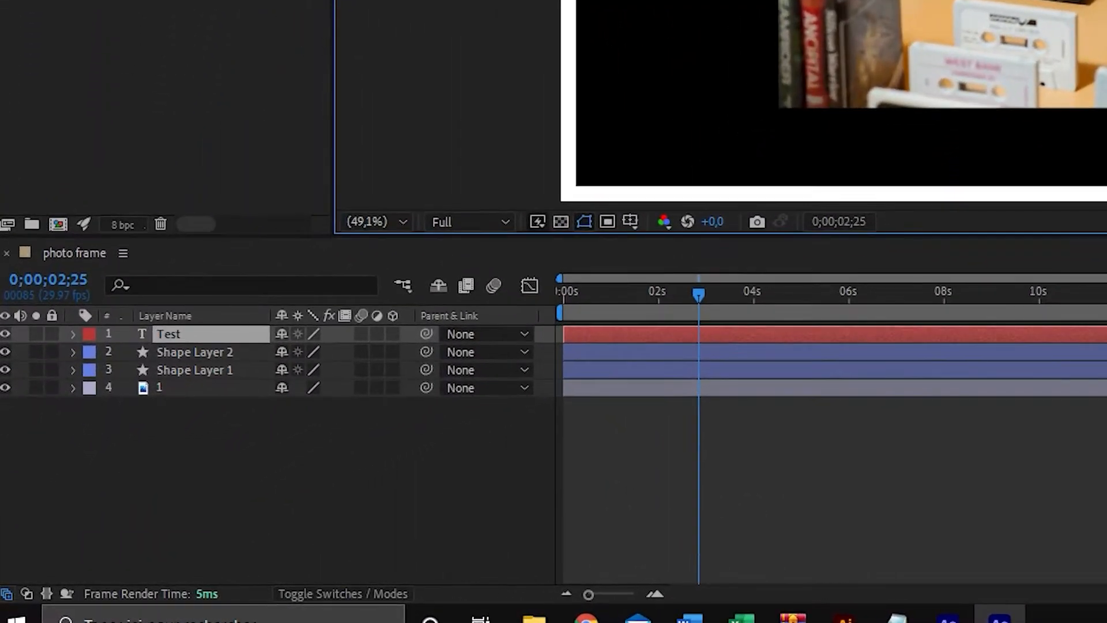
Add the expression [300,500] to the Size of Rectangle Path 1 in Shape Layer 1
left_click(290, 372)
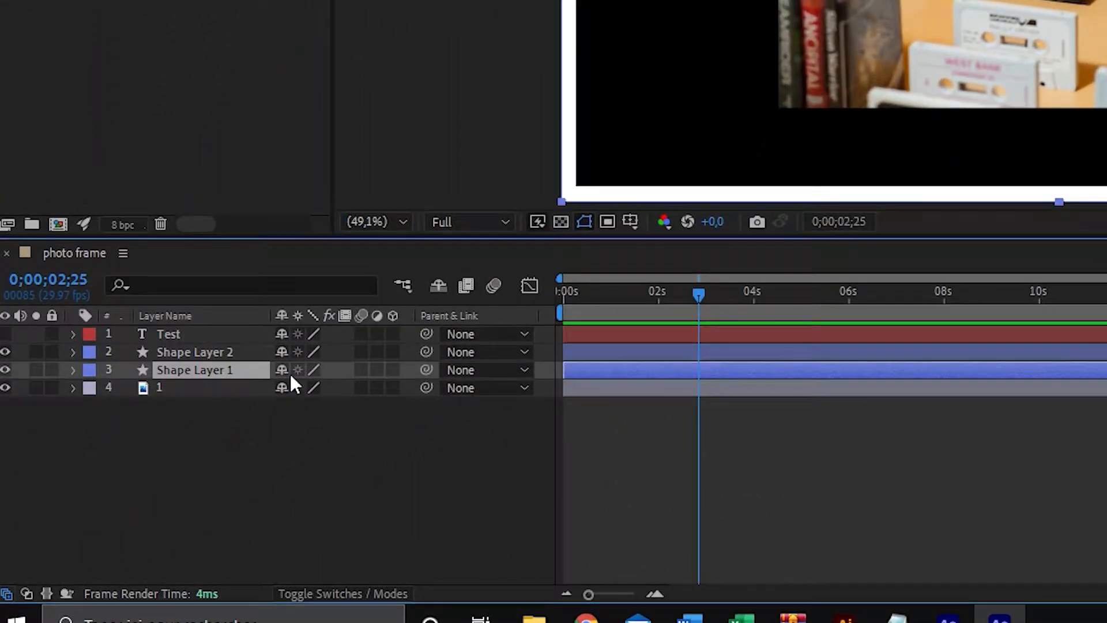
left_click(71, 370)
left_click(111, 406)
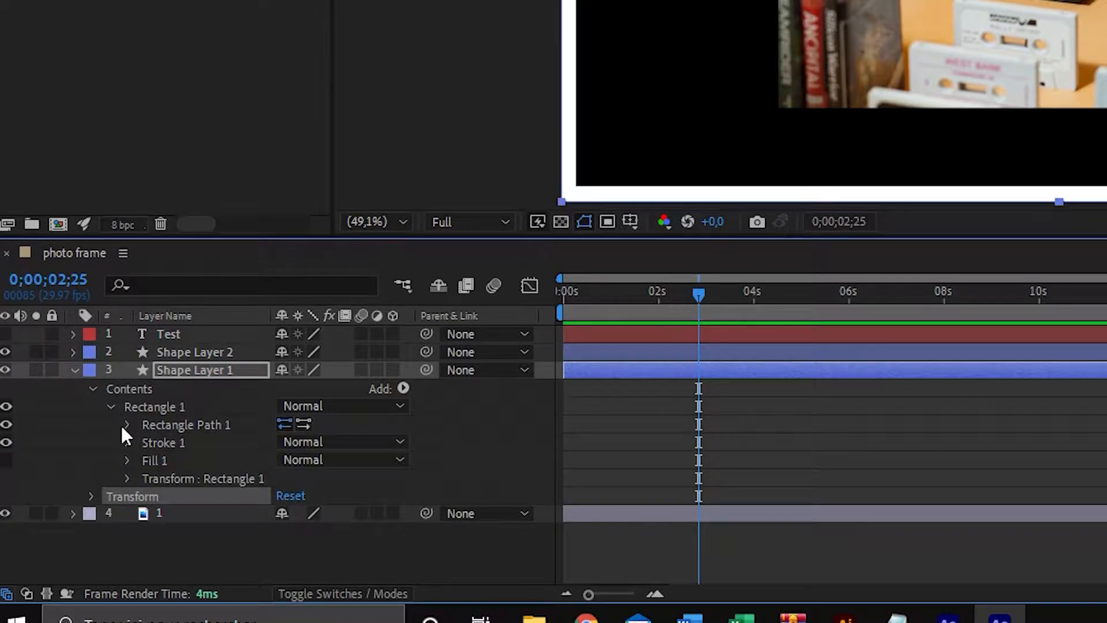
left_click(125, 424)
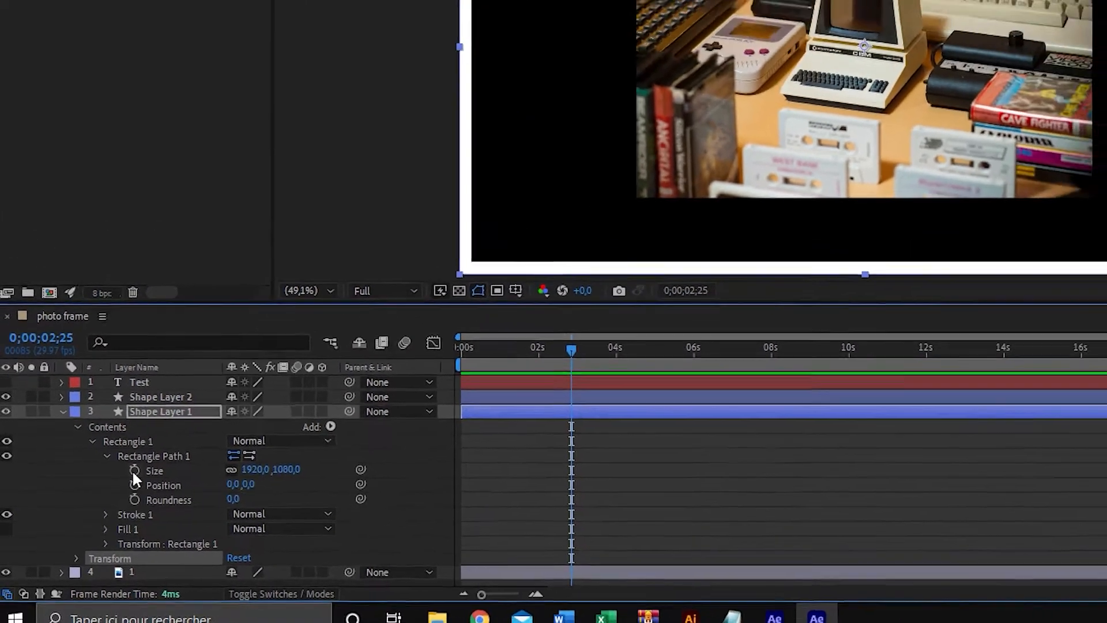
left_click(156, 449, "alt")
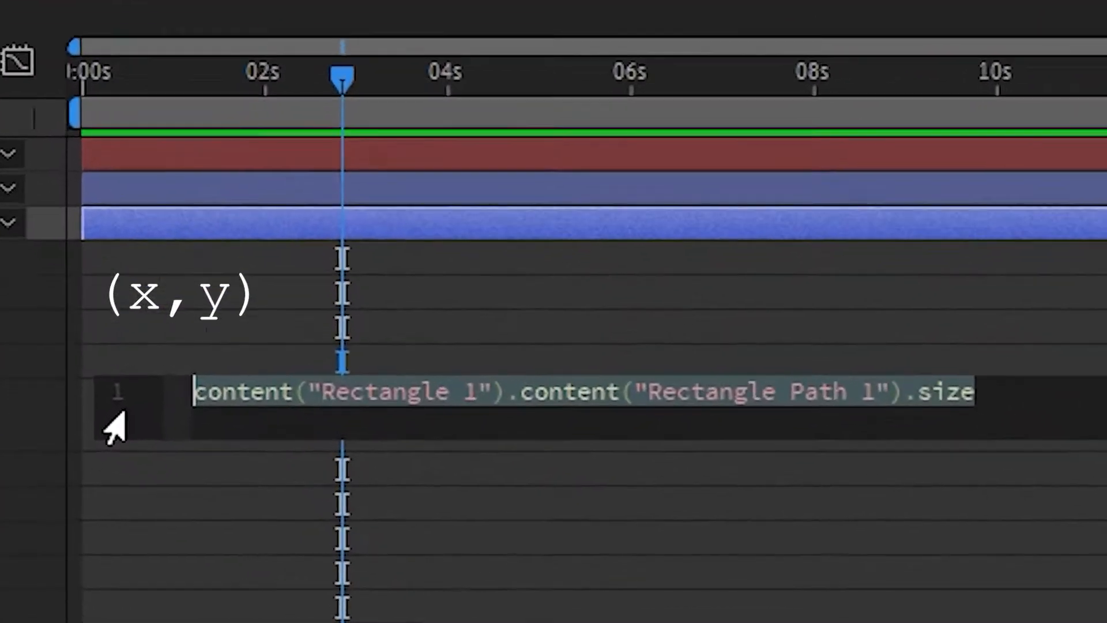
key("BackSpace")
type("[300")
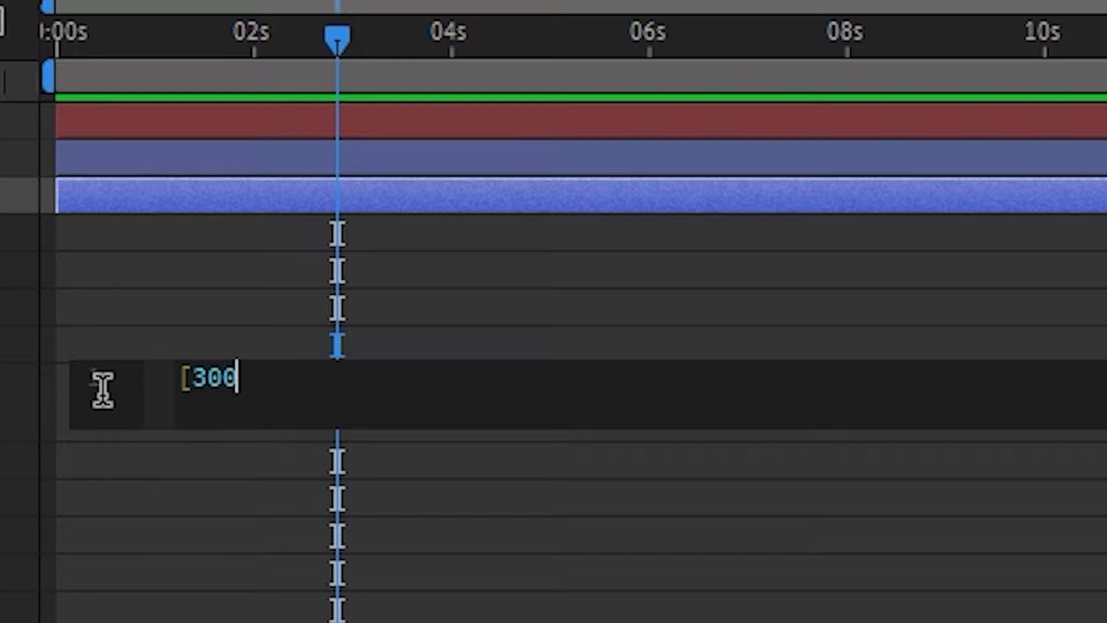
type(",500]")
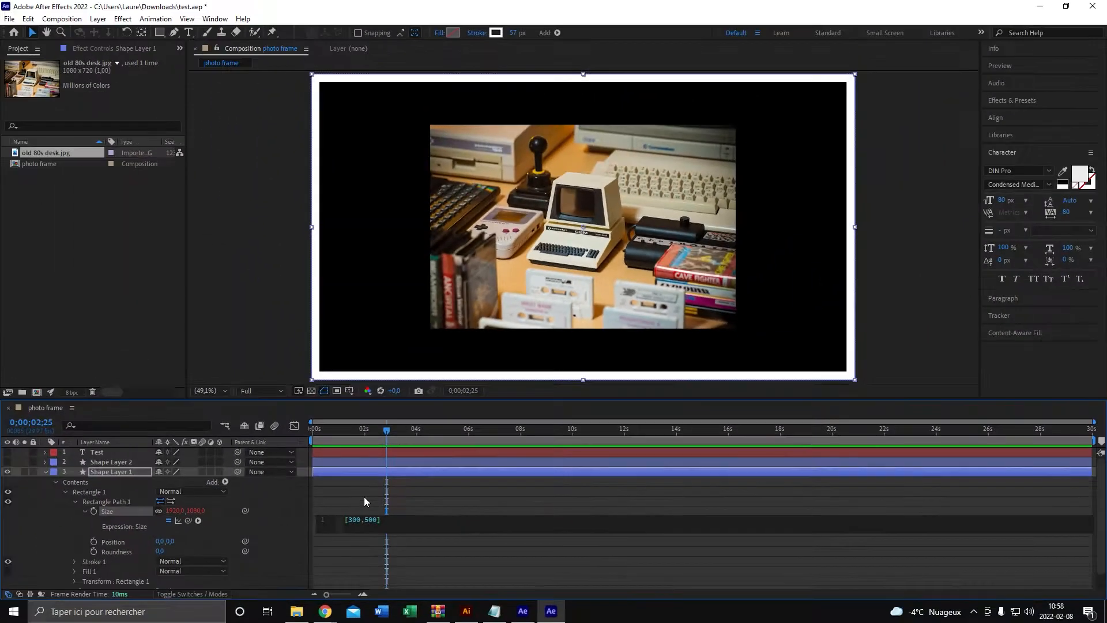
left_click(336, 442)
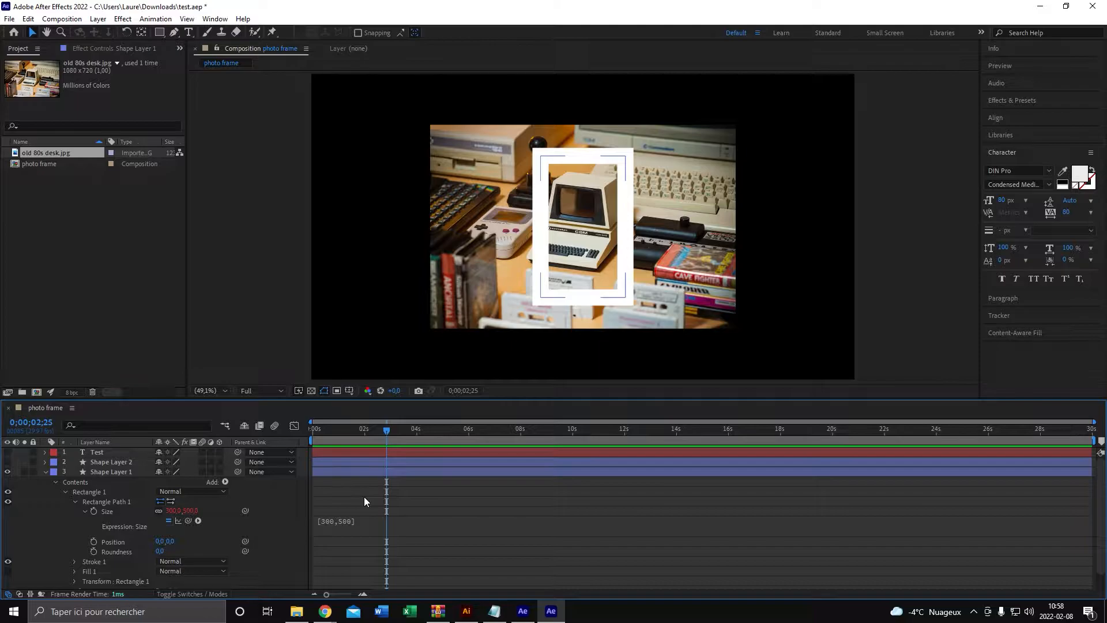
Replace 300 in the Size expression with the photo layer's width, thisComp.layer("1").width
left_click(334, 523)
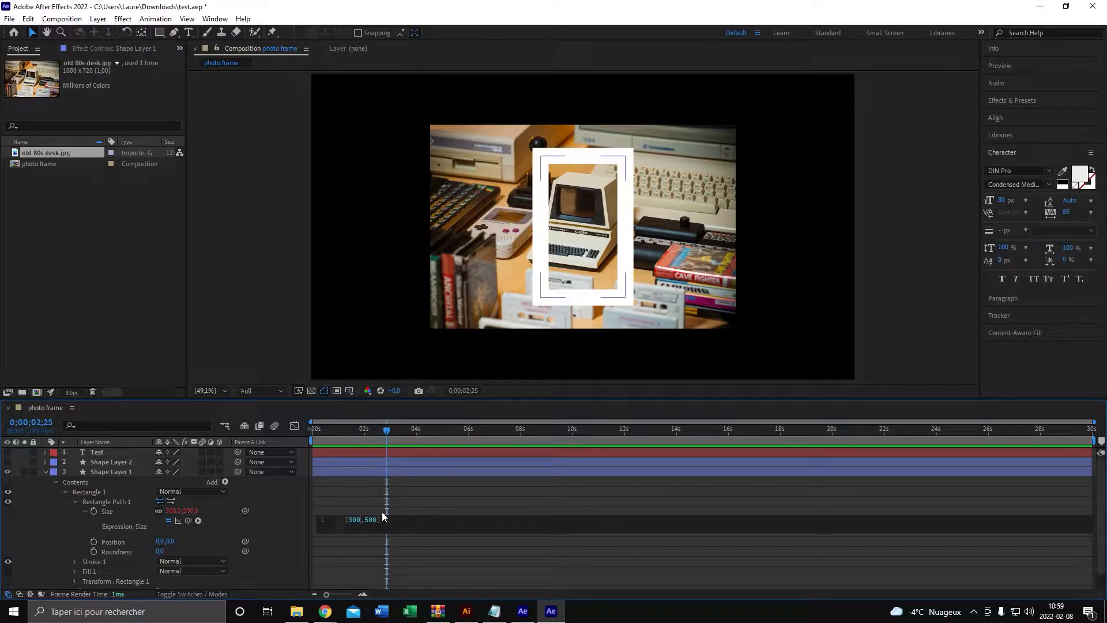
key("BackSpace")
key("BackSpace")
key("BackSpace")
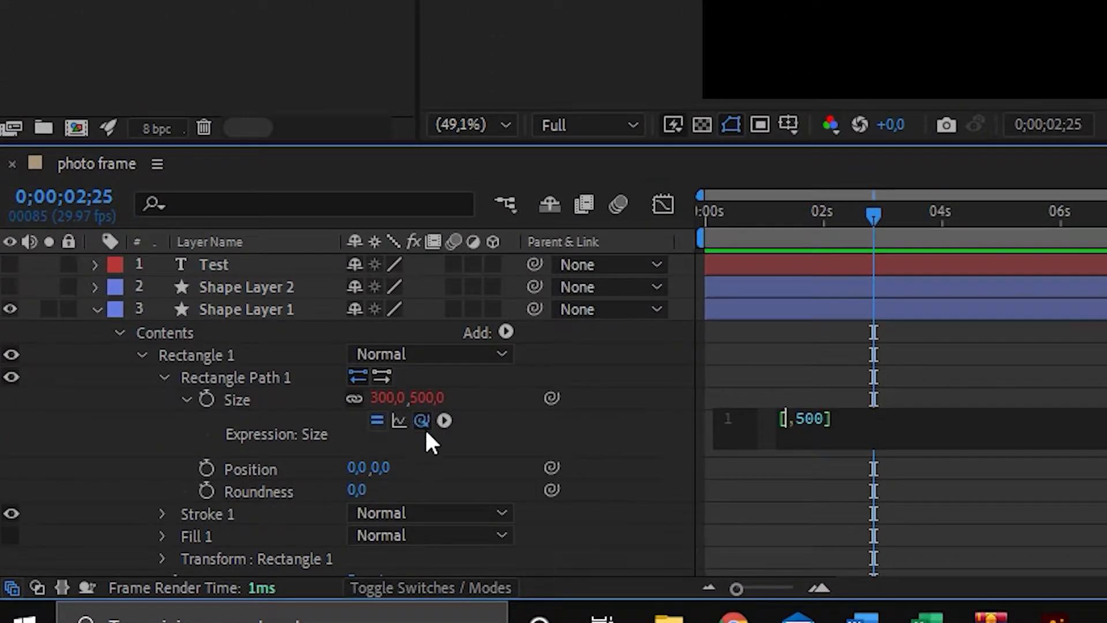
left_click_drag(421, 421, 312, 558)
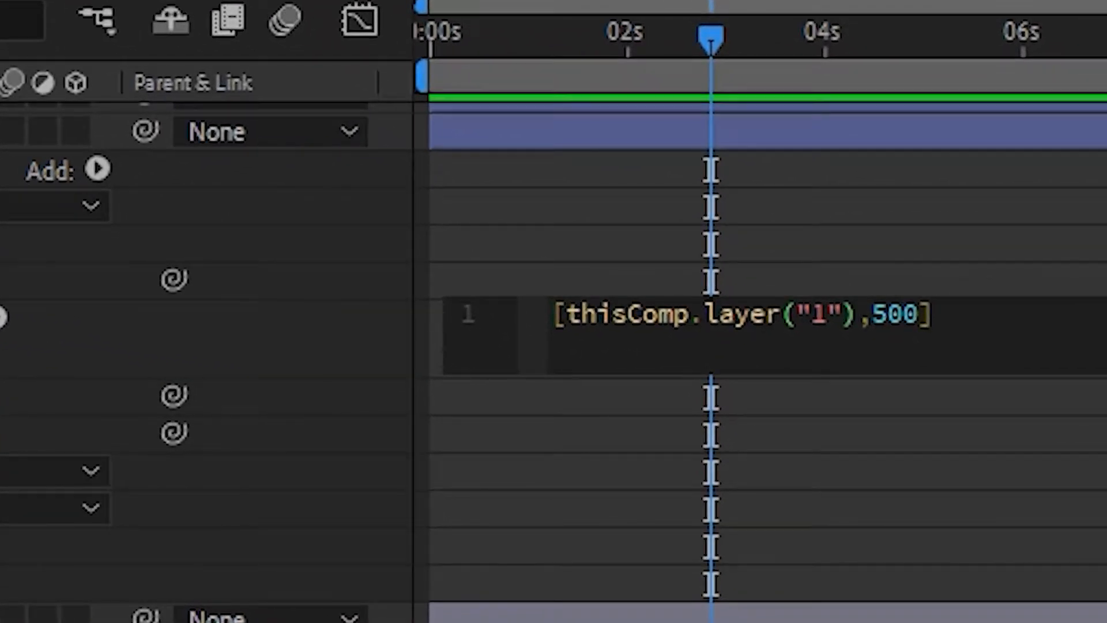
type(".width")
Replace 500 in the Size expression with the photo layer's height, thisComp.layer("1").height, and apply the expression
key("End")
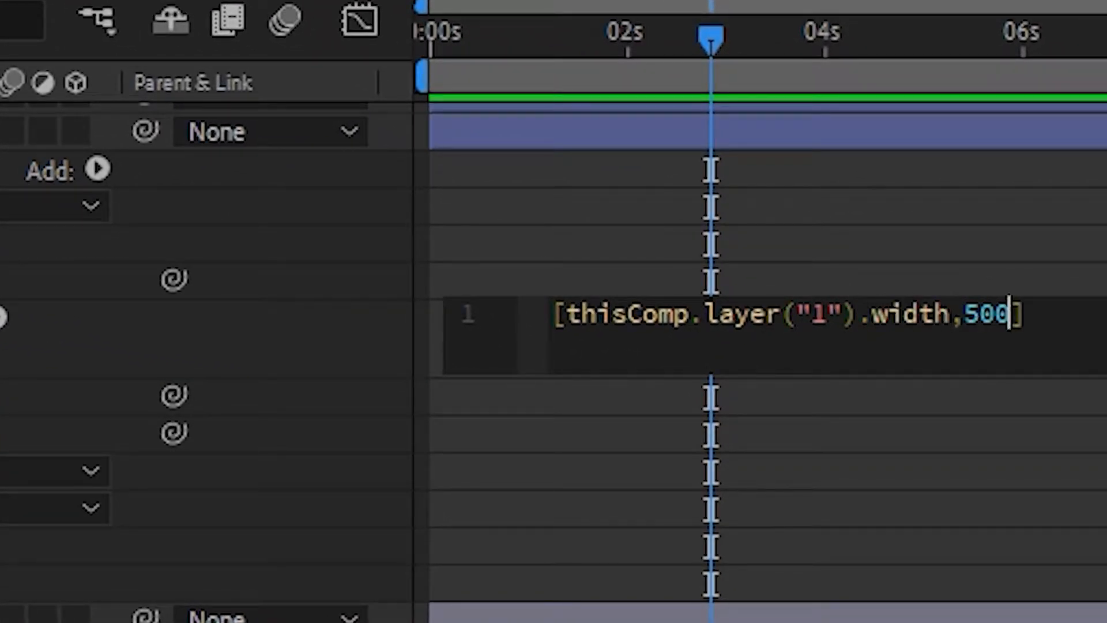
key("BackSpace")
key("BackSpace")
key("BackSpace")
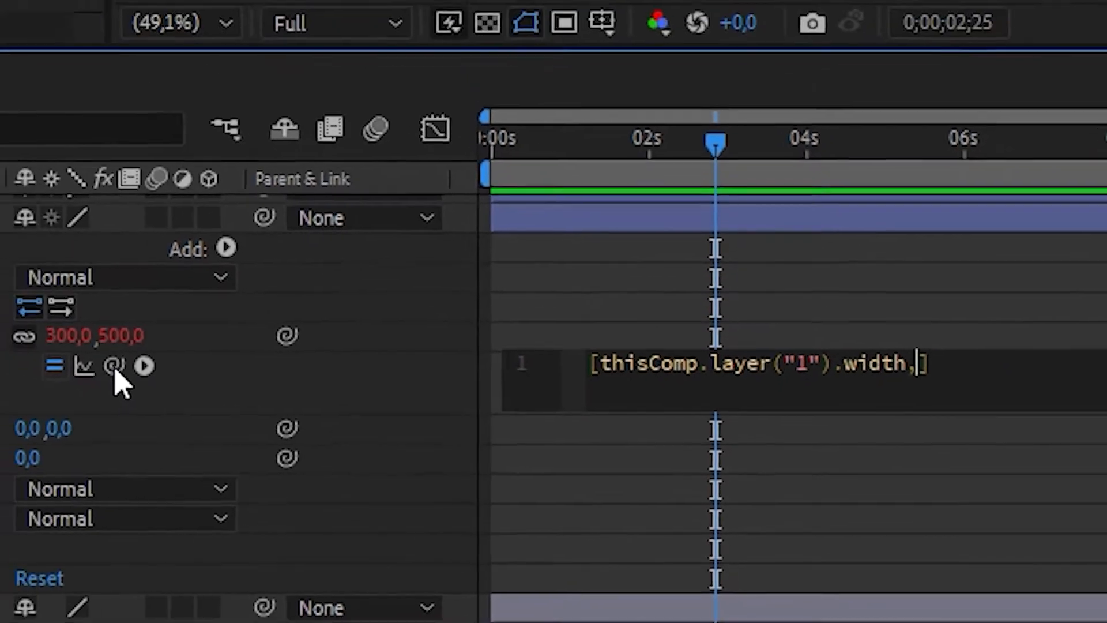
left_click_drag(9, 333, 0, 614)
left_click_drag(182, 583, 182, 582)
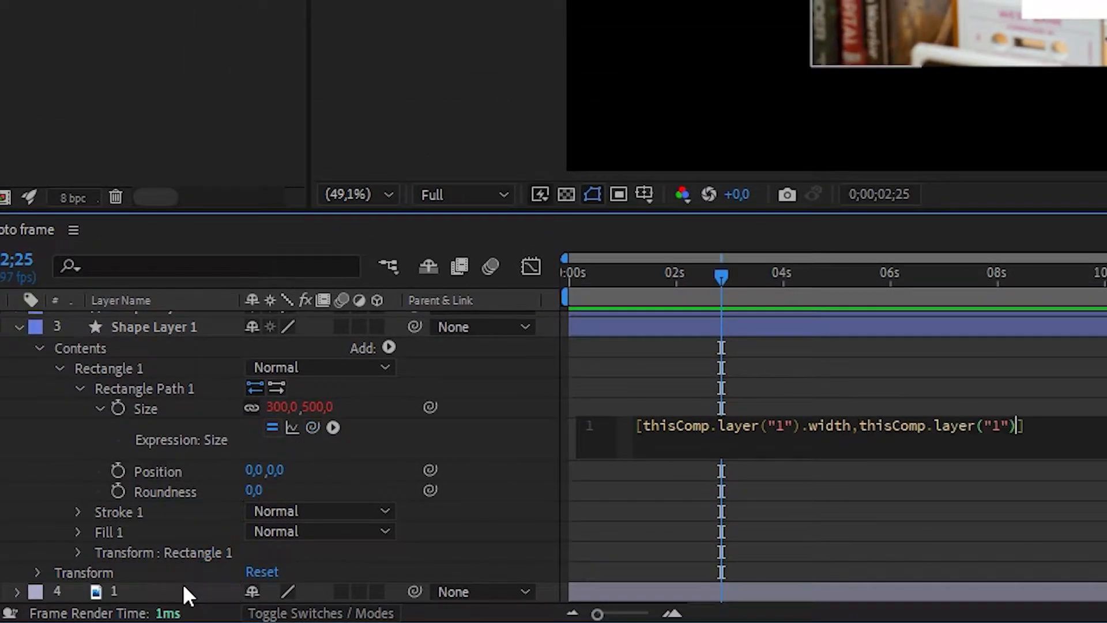
type(".height")
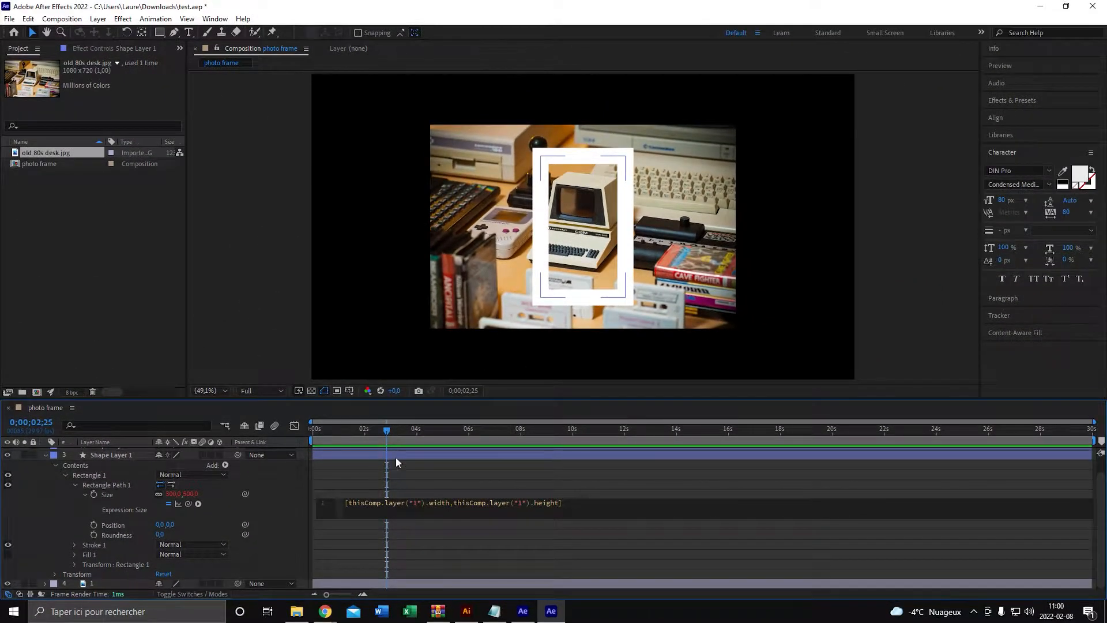
left_click(407, 491)
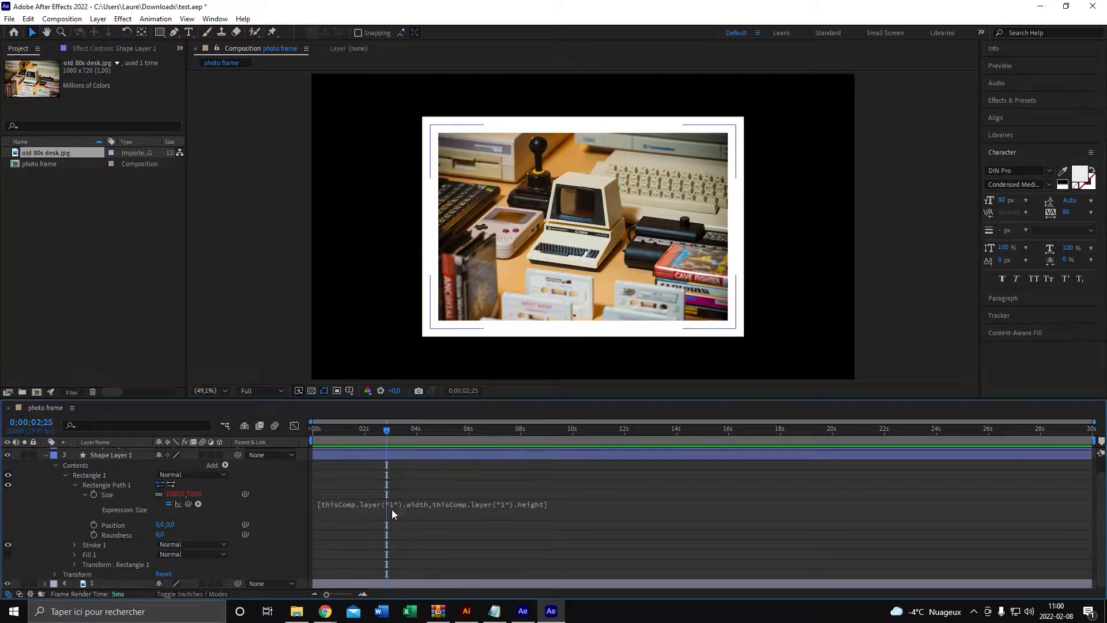
Select the frame, Shape Layer 1, and reduce its stroke width to a thin white border
left_click(440, 126)
left_click(512, 33)
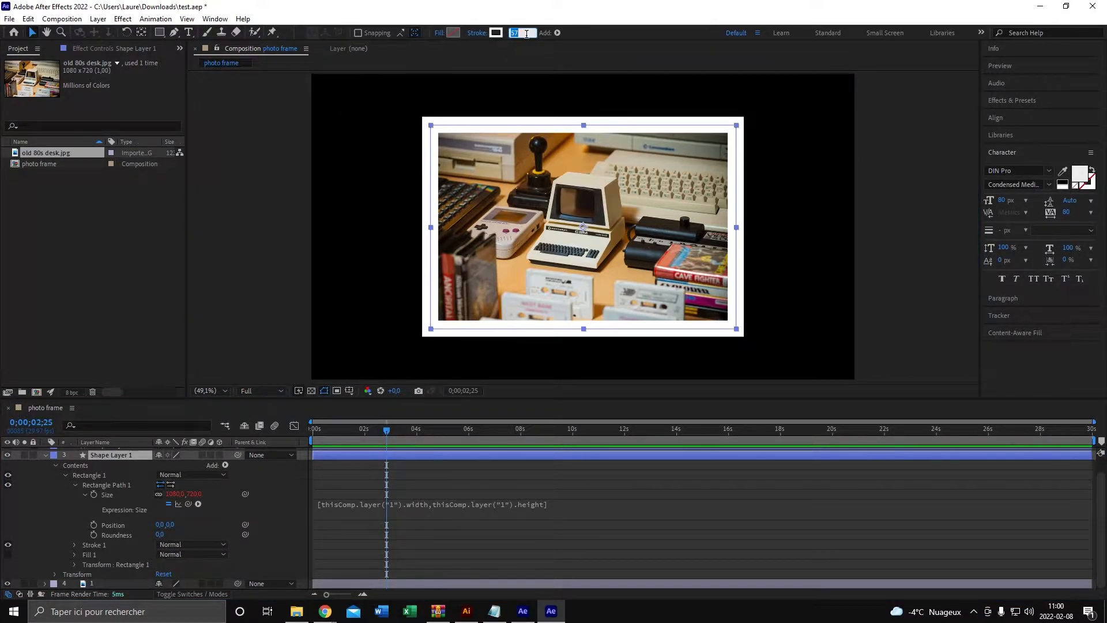
Reveal the Scale property of photo layer 1, test shrinking the photo inside the frame, and undo the scaling
left_click(105, 583)
key("s")
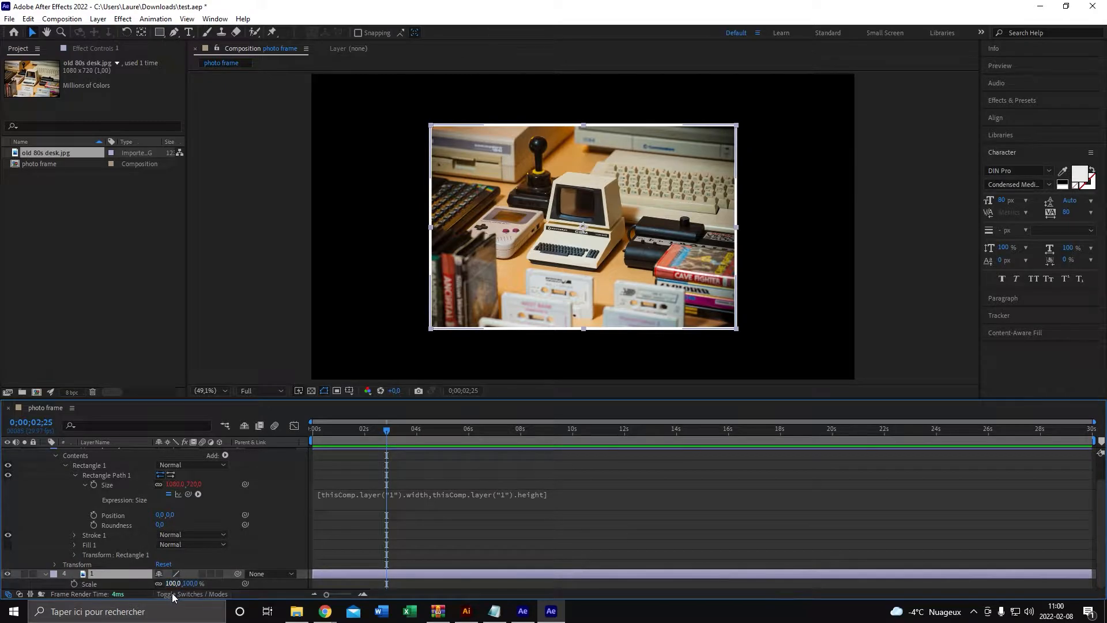
mouse_move(172, 583)
left_mouse_down()
mouse_move(144, 587)
mouse_move(180, 585)
mouse_move(167, 585)
left_mouse_up()
key("ctrl+z")
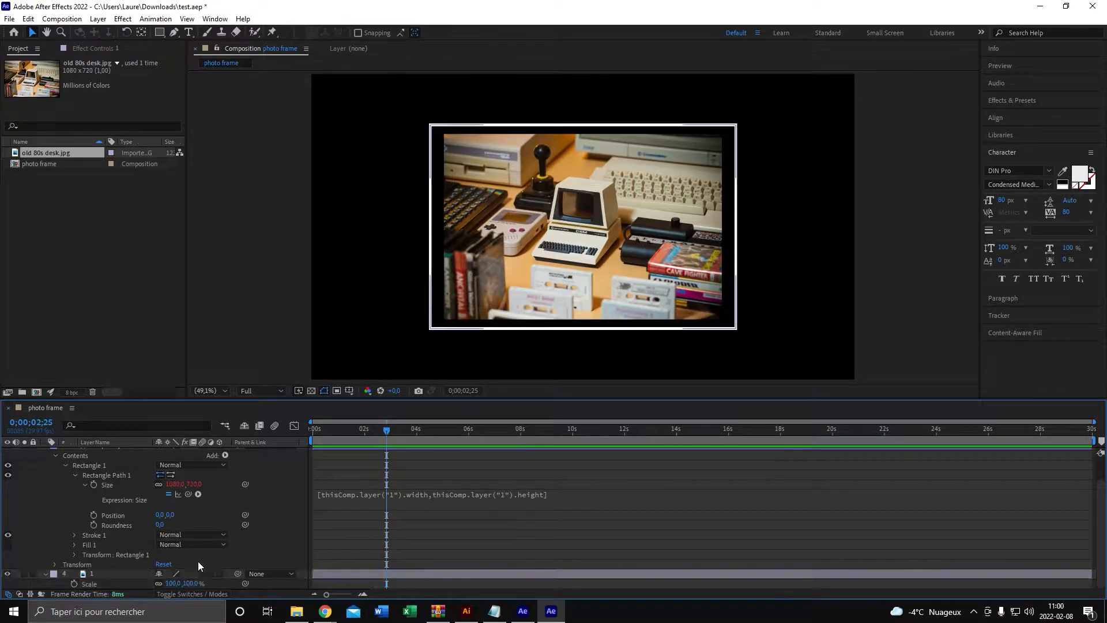
Multiply the width in the frame's Size expression by the photo's horizontal scale, thisComp.layer("1").transform.scale[0]
left_click(402, 493)
left_click(449, 493)
type("*")
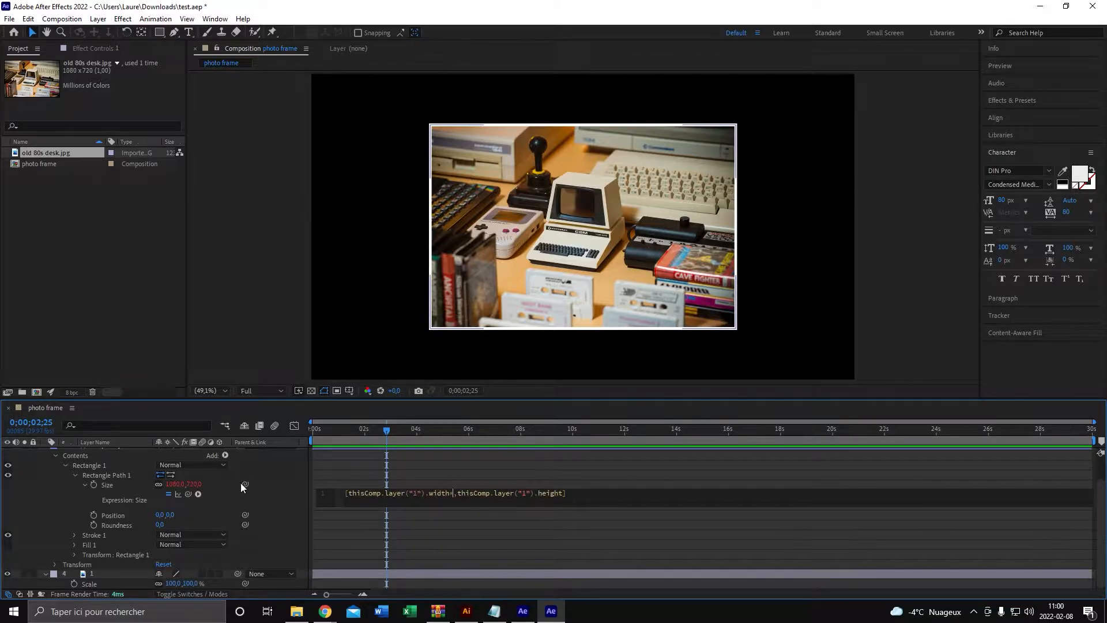
left_click_drag(244, 484, 171, 584)
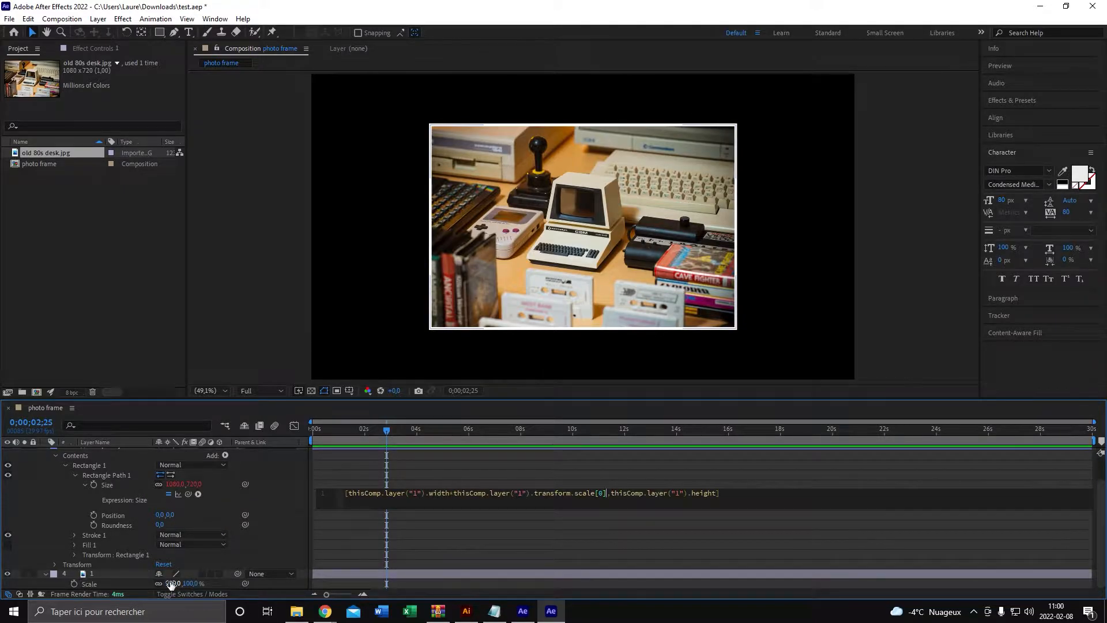
left_click(456, 479)
Divide the horizontal scale term in the frame's Size expression by 100 and apply it
scroll(493, 312, "down", 8)
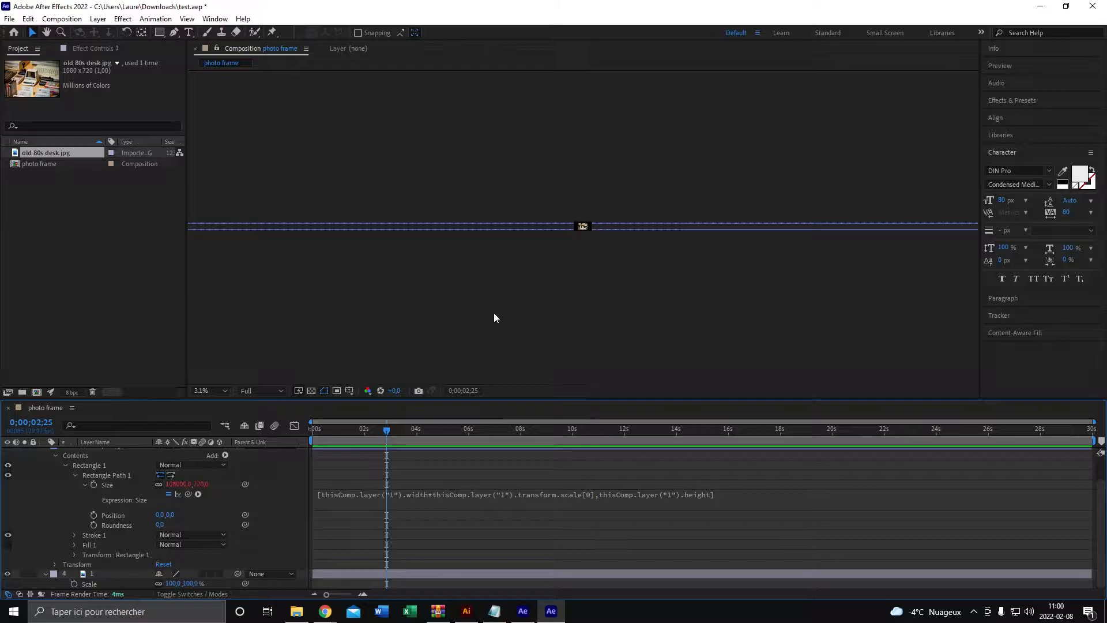
scroll(493, 313, "up", 7)
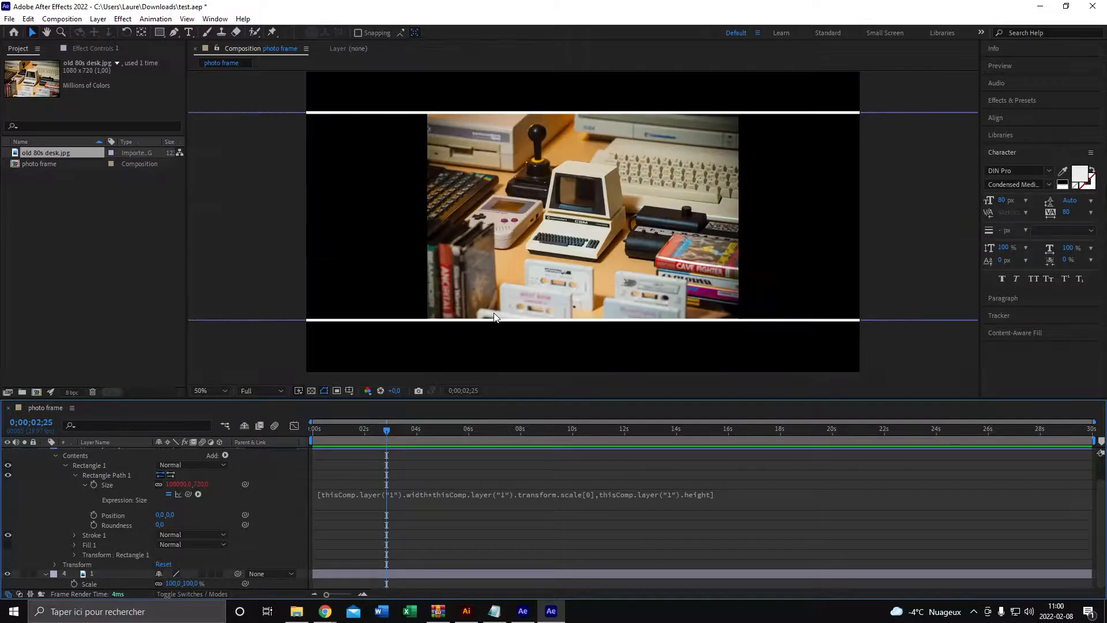
left_click(585, 496)
left_click(606, 494)
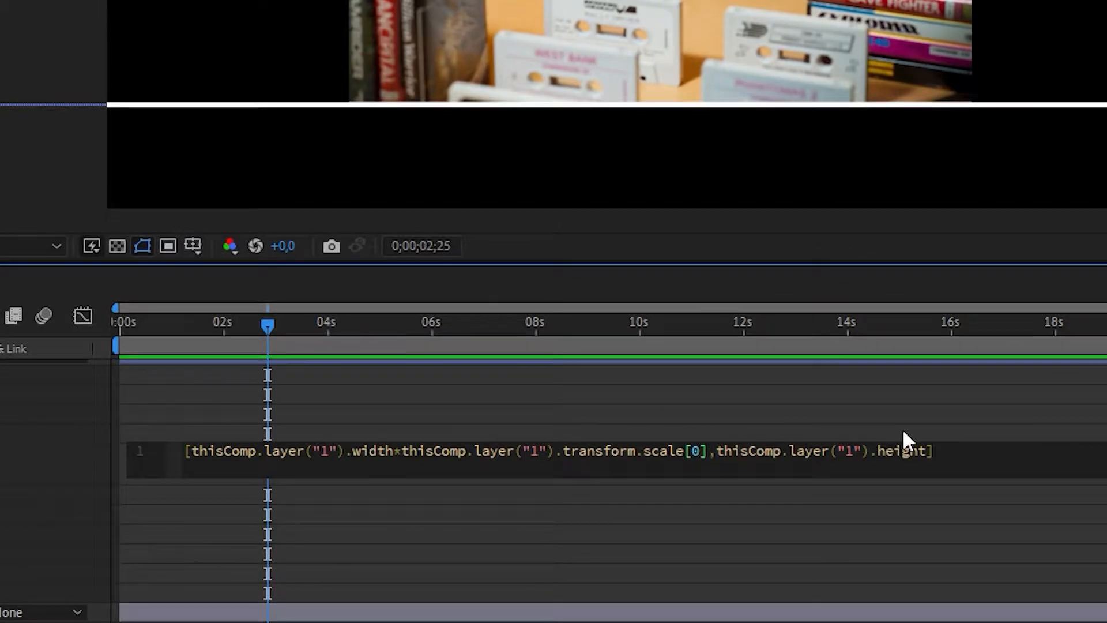
type("/100")
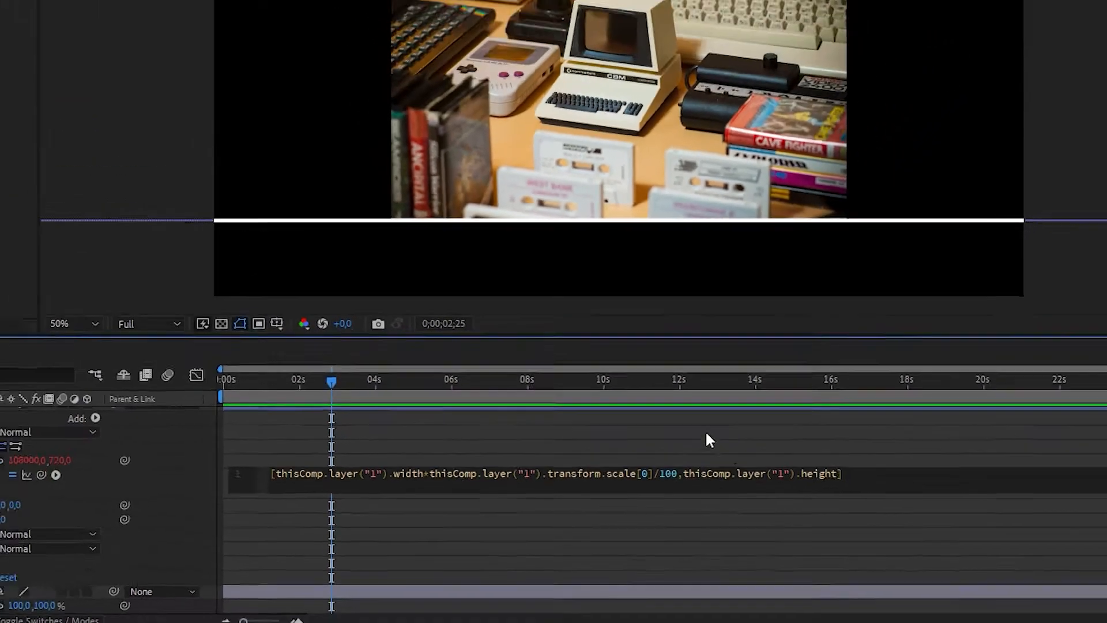
left_click(699, 430)
Test the frame's width response by scaling the photo layer up and down, and undo the scaling
left_click_drag(9, 605, 12, 608)
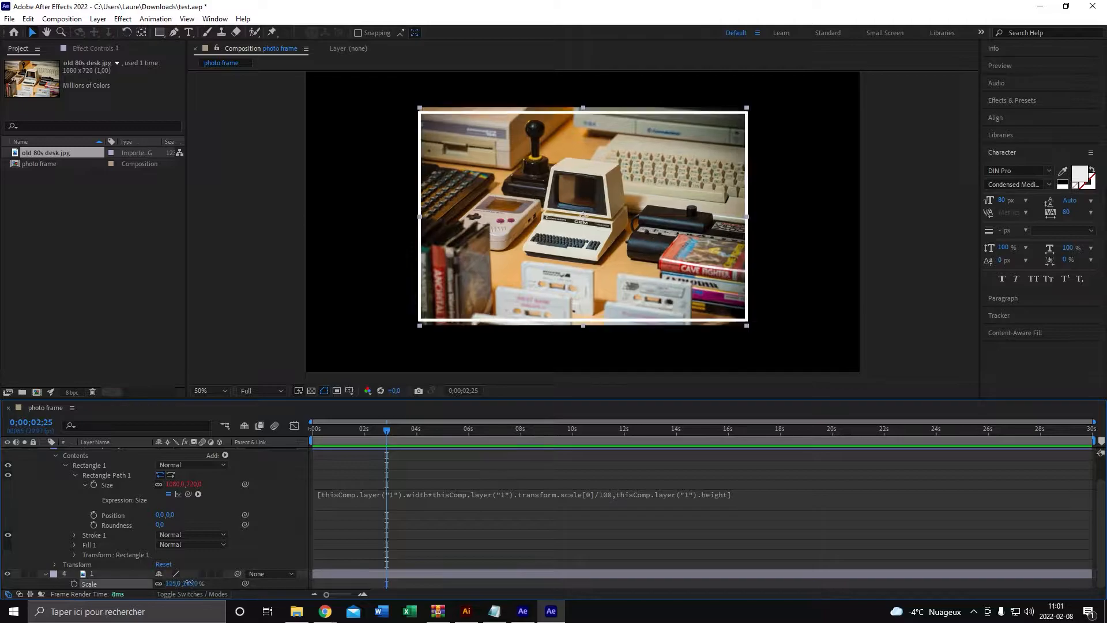
left_click_drag(169, 585, 166, 585)
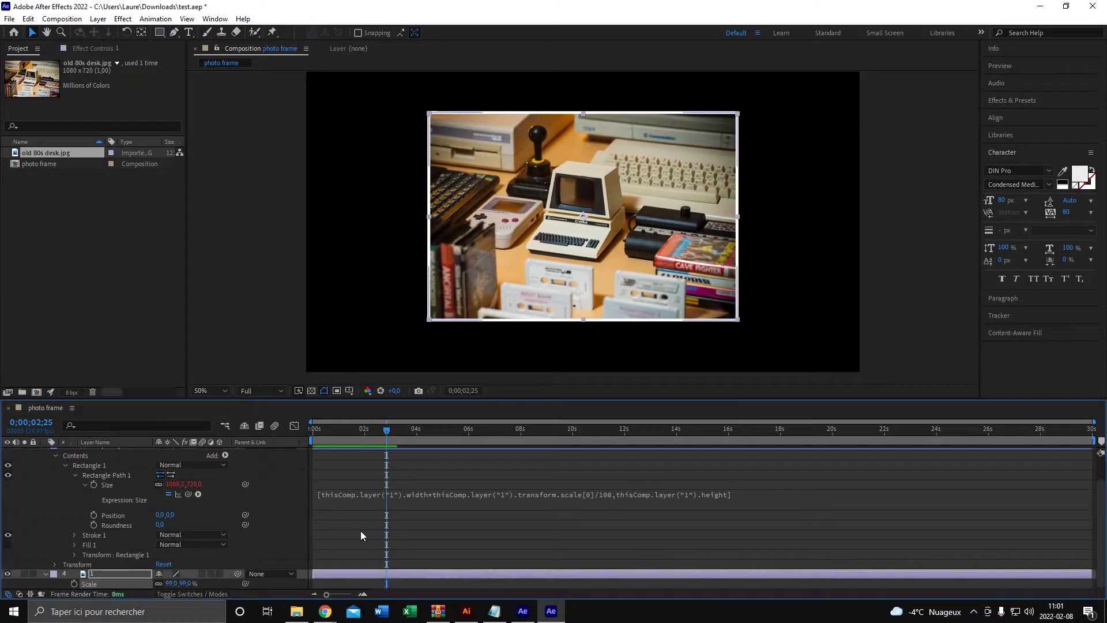
key("ctrl+z")
Multiply the height in the frame's Size expression by thisComp.layer("1").transform.scale[1]/100, test it by scaling the photo, and undo the scaling
left_click(663, 494)
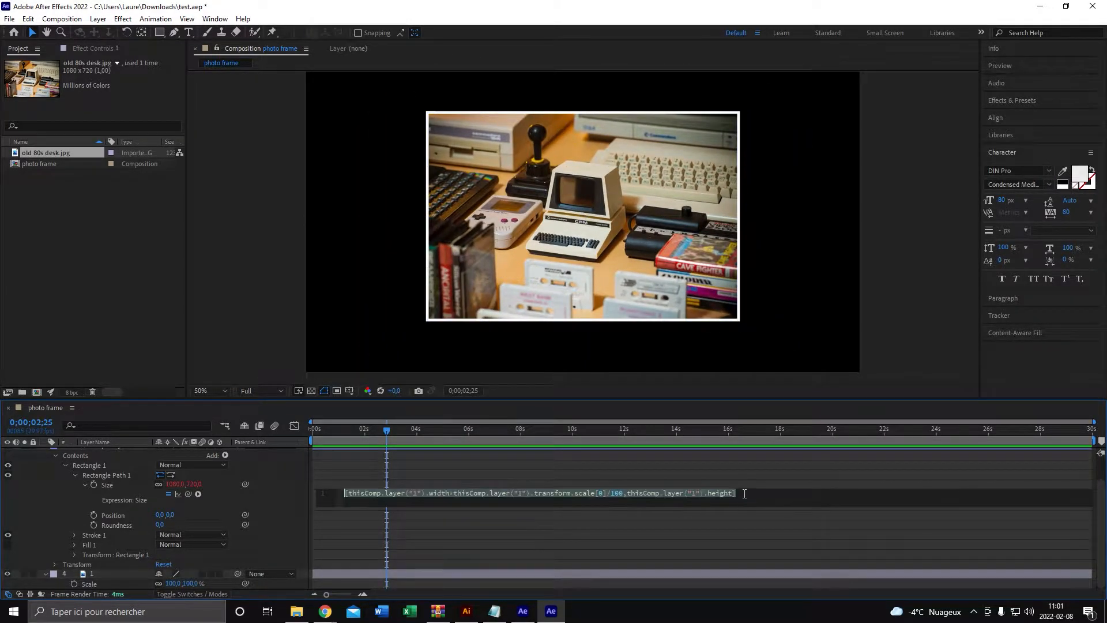
left_click(734, 493)
type("*thisComp.layer(\"1\").transform.scale[1]")
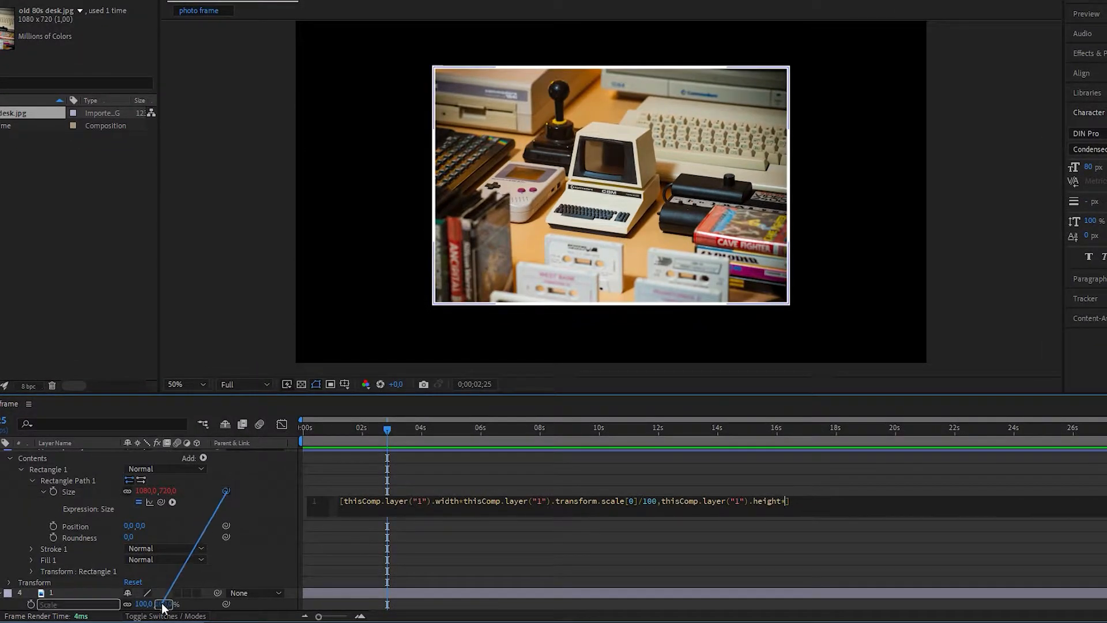
type("/100")
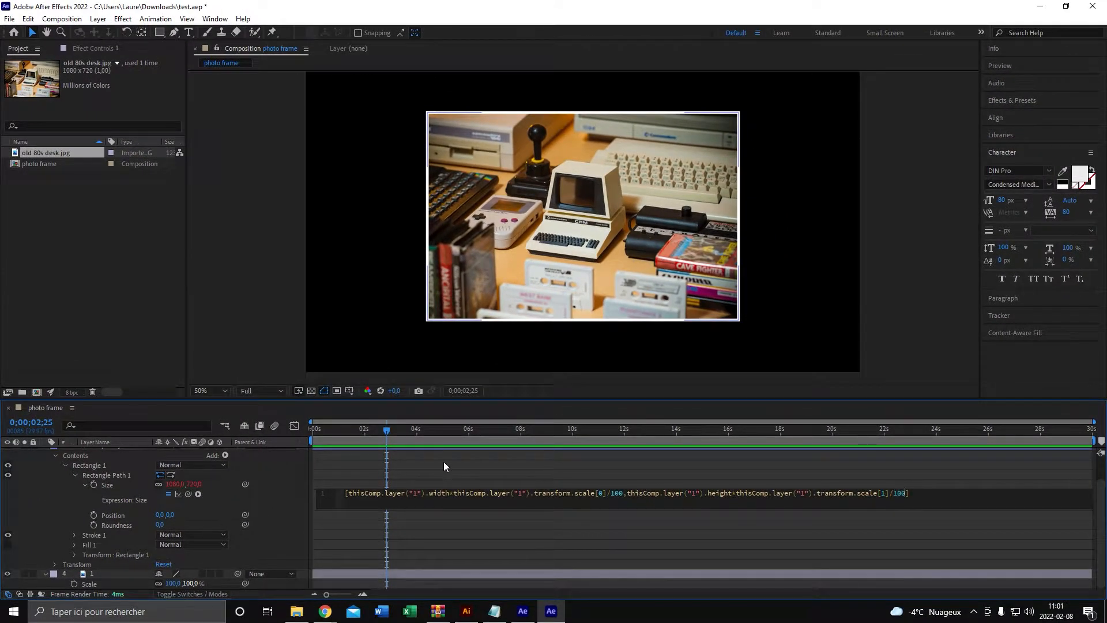
left_click(440, 473)
mouse_move(186, 583)
left_mouse_down()
mouse_move(227, 584)
mouse_move(168, 583)
mouse_move(191, 600)
left_mouse_up()
key("ctrl+z")
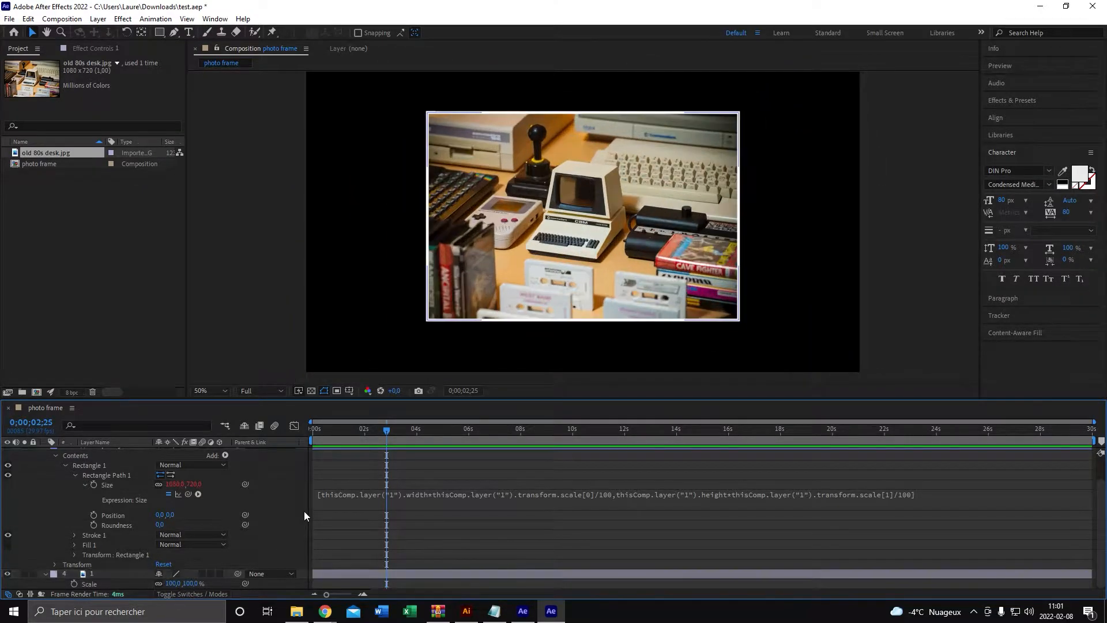
Collapse Shape Layer 1, then make the Test text layer visible with its Transform properties expanded
scroll(82, 455, "up", 1)
left_click(92, 471)
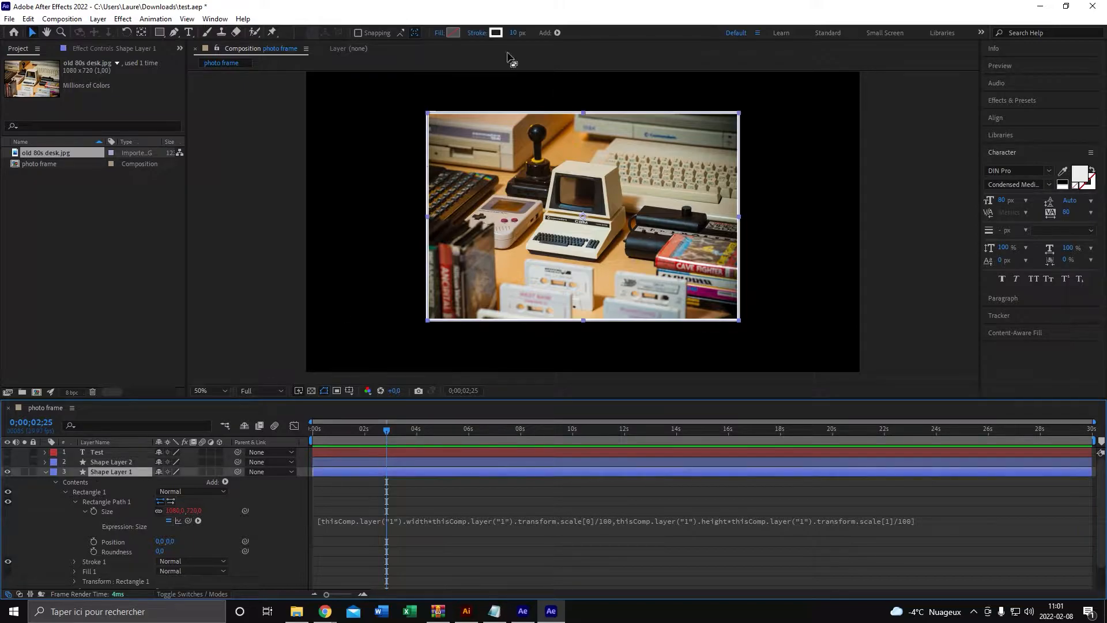
left_click(45, 471)
left_click(44, 461)
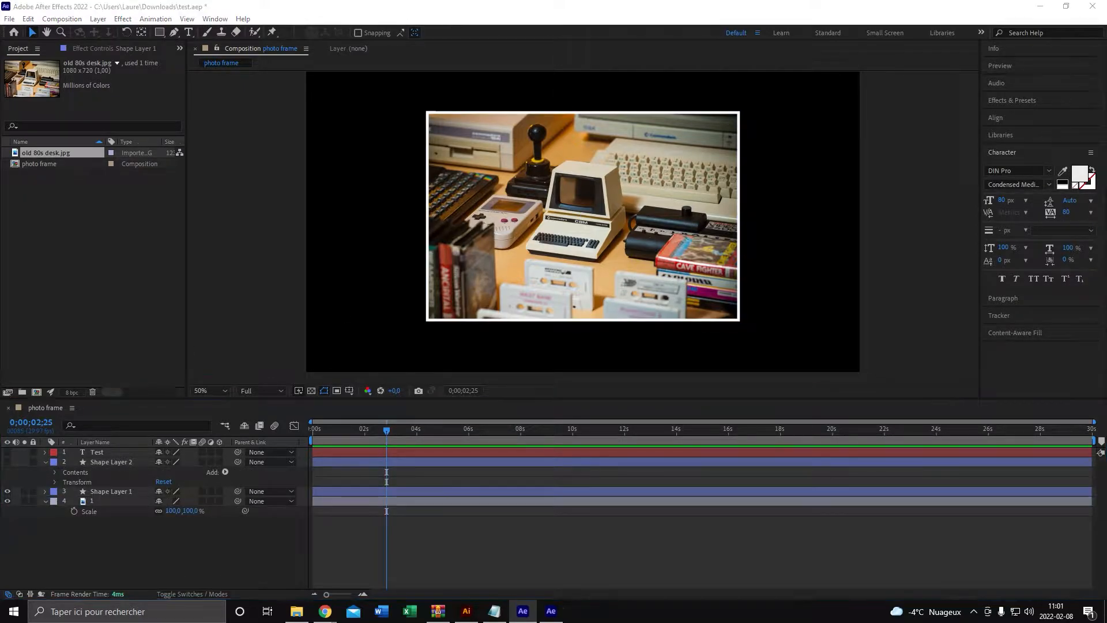
left_click(44, 453)
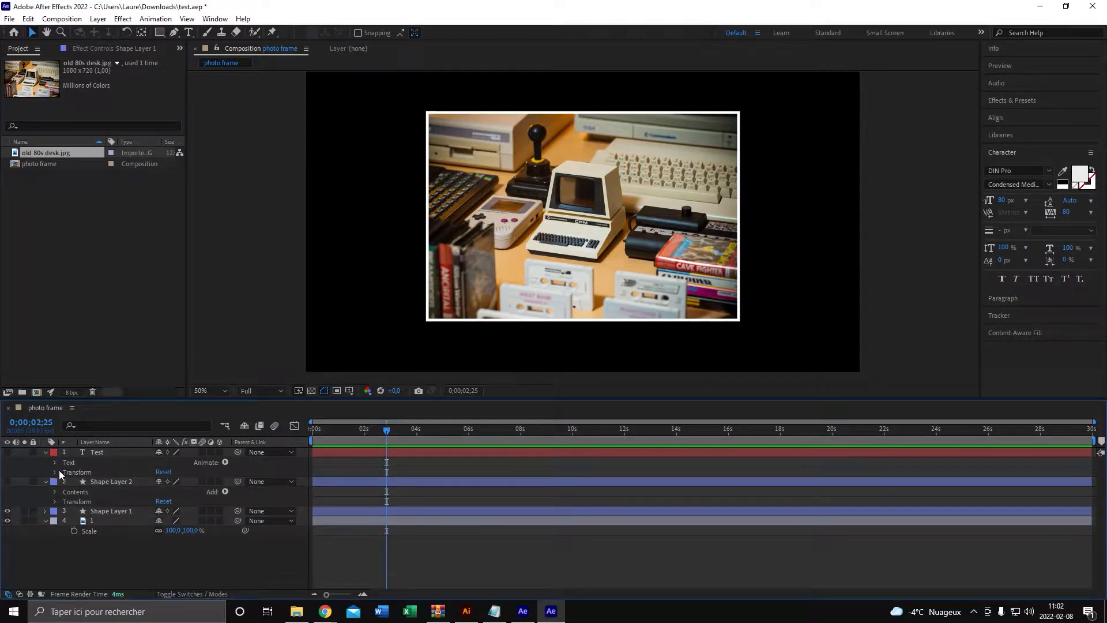
left_click(55, 472)
left_click(7, 452)
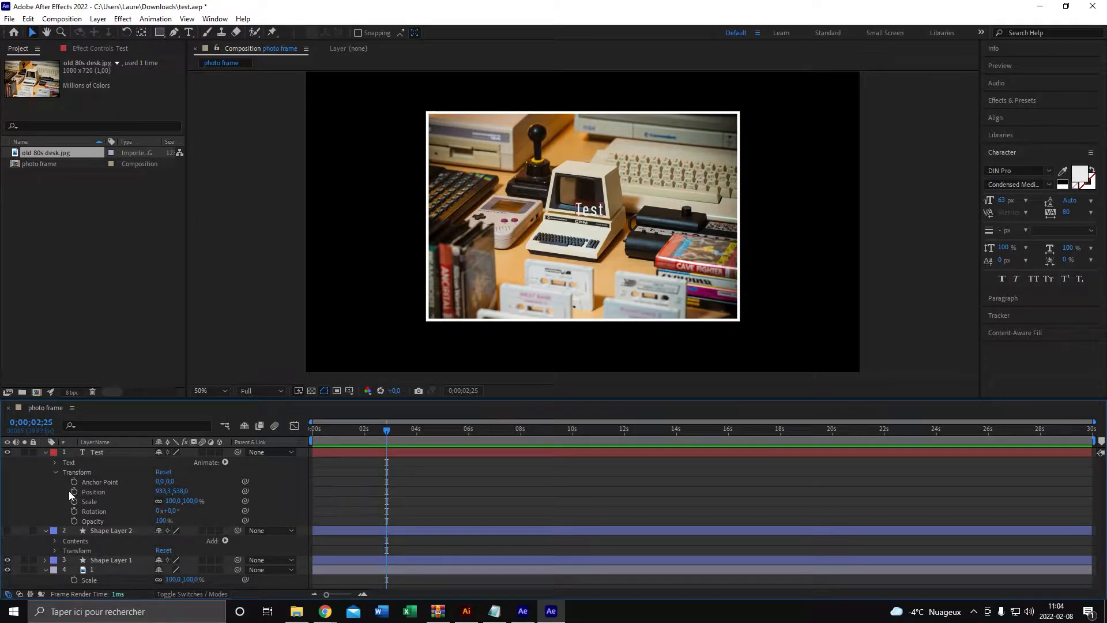
Begin a Position expression on the Test layer with the horizontal position of photo layer 1 plus that photo's width
left_click(74, 491, "alt")
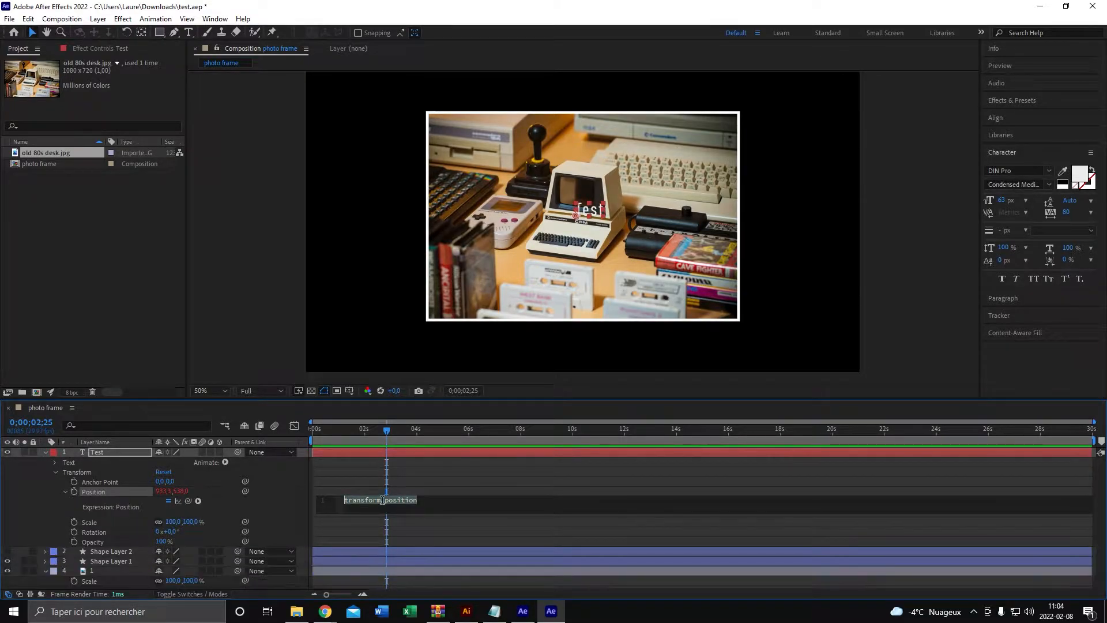
left_click_drag(188, 500, 164, 581)
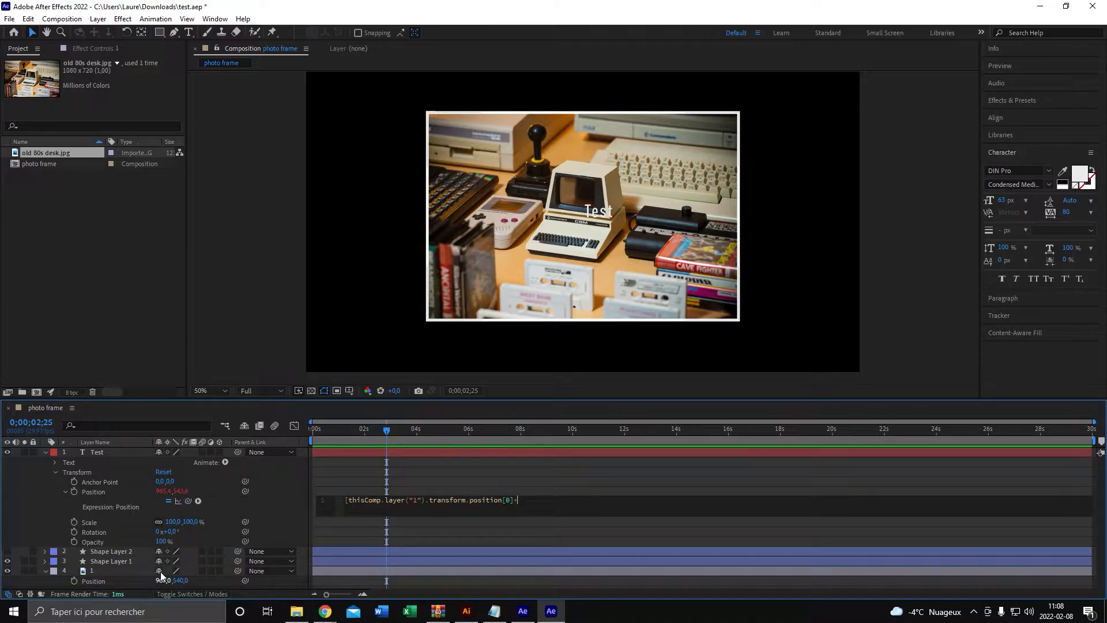
left_click_drag(188, 500, 144, 574)
type(".width")
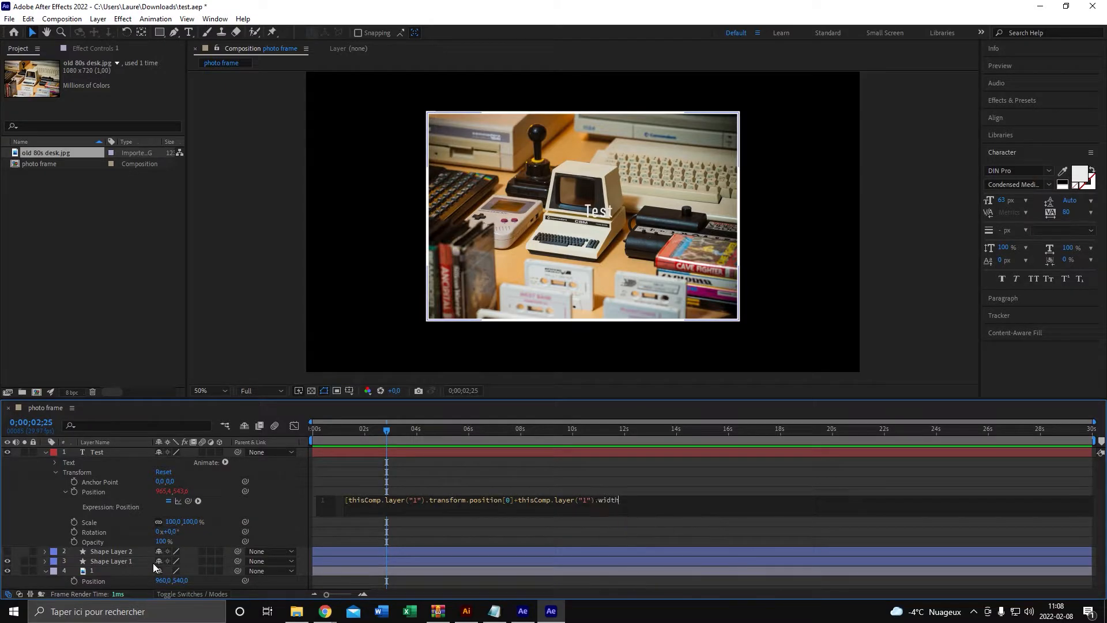
Multiply the width in the Test layer's Position expression by the photo's scale[0]/100/2, and set the vertical component to 0
key("Return")
left_click(351, 572)
key("s")
left_click(198, 501)
left_click_drag(188, 501, 173, 580)
type("/100/2")
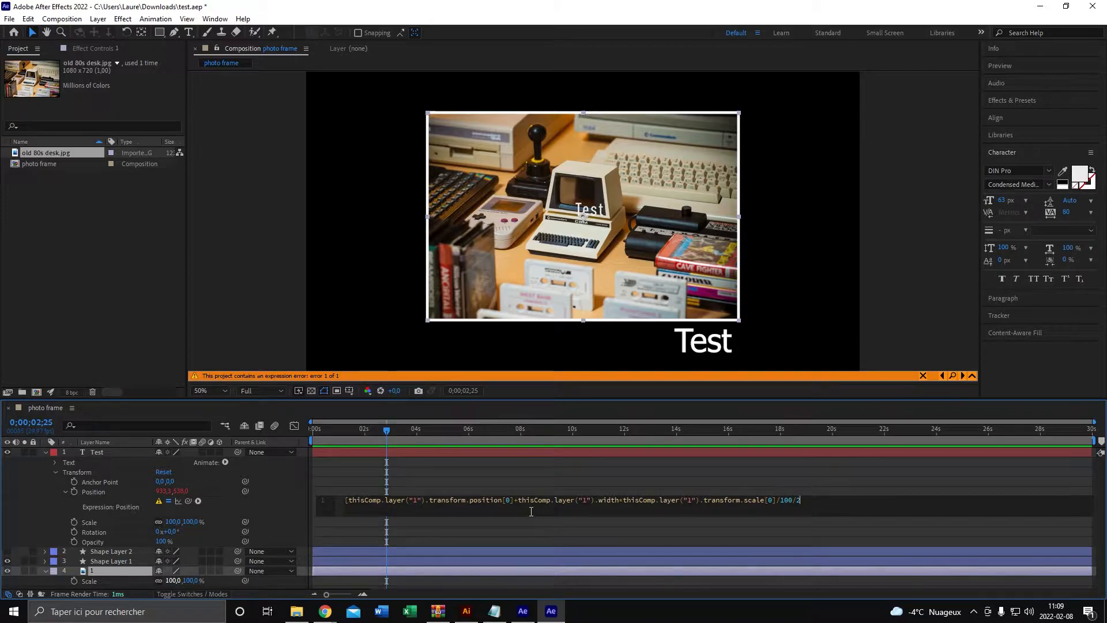
type(",0]")
left_click(709, 466)
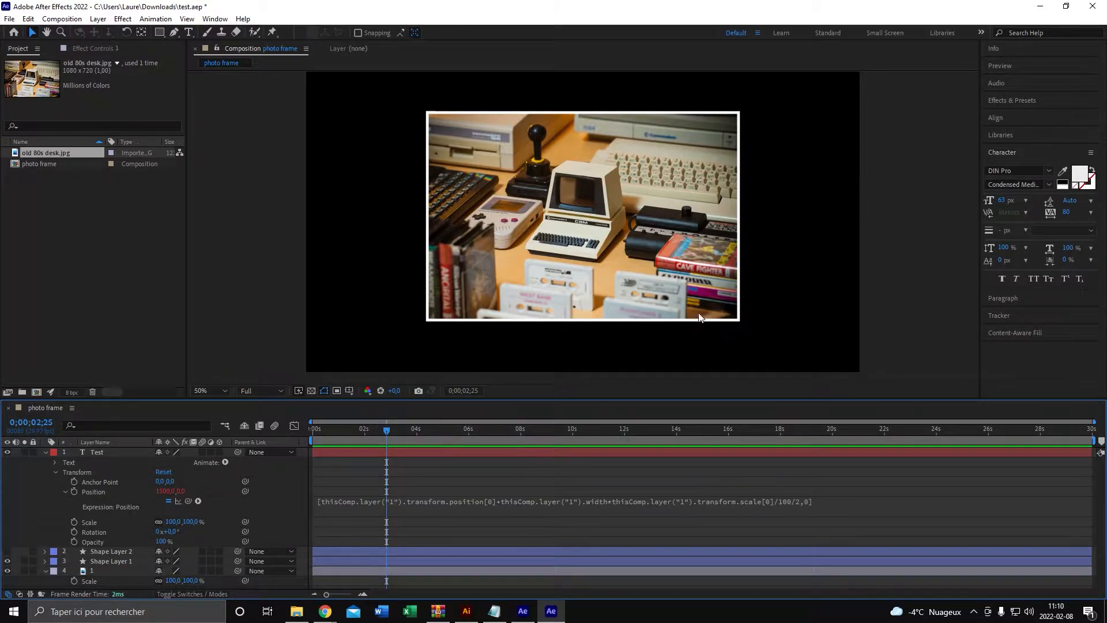
Copy the horizontal formula of the Test layer's Position expression into its vertical component
key("comma")
key("comma")
key("comma")
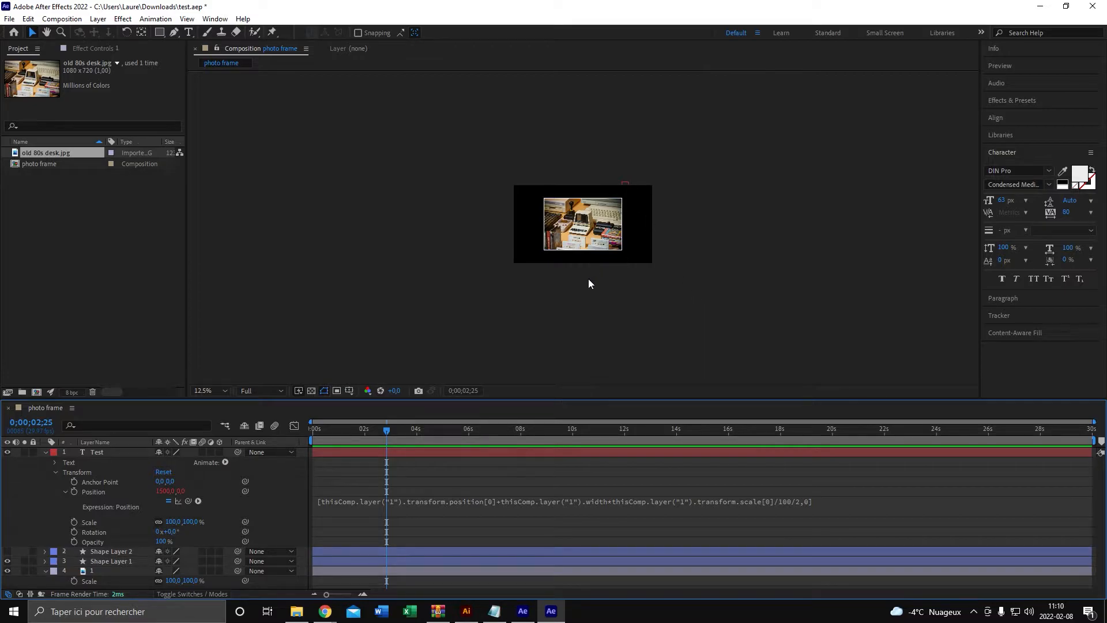
left_click(209, 390)
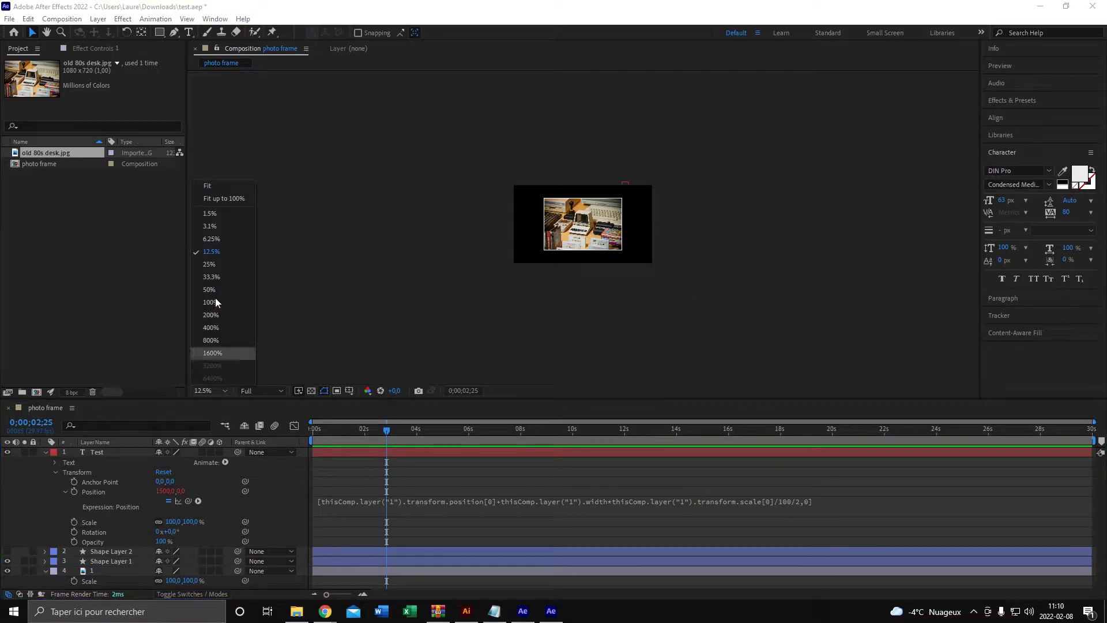
left_click(207, 187)
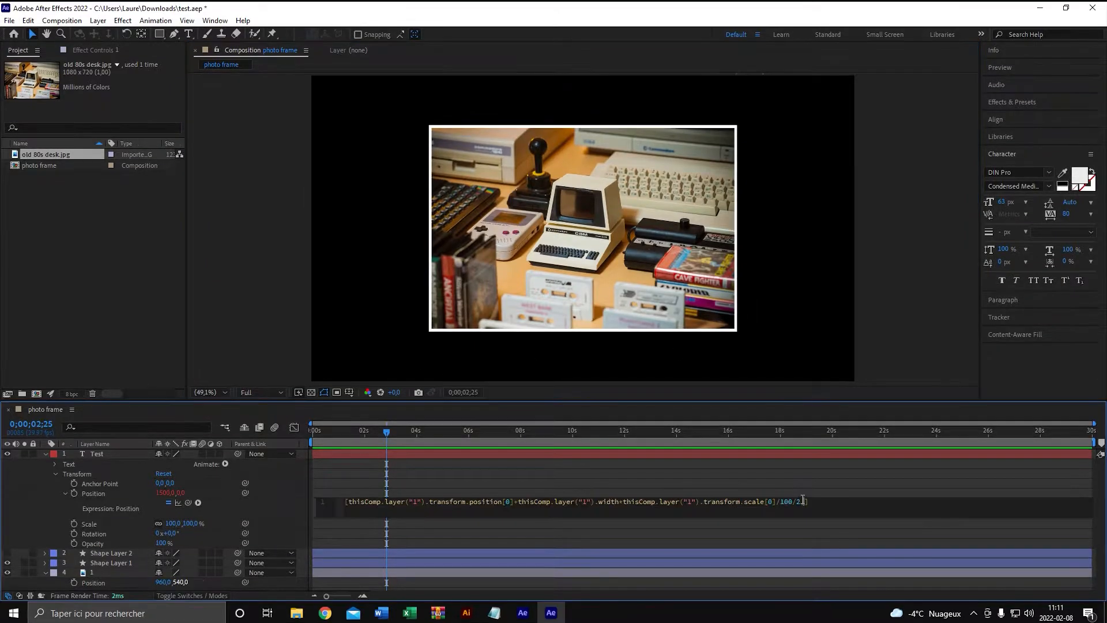
left_click_drag(801, 500, 348, 500)
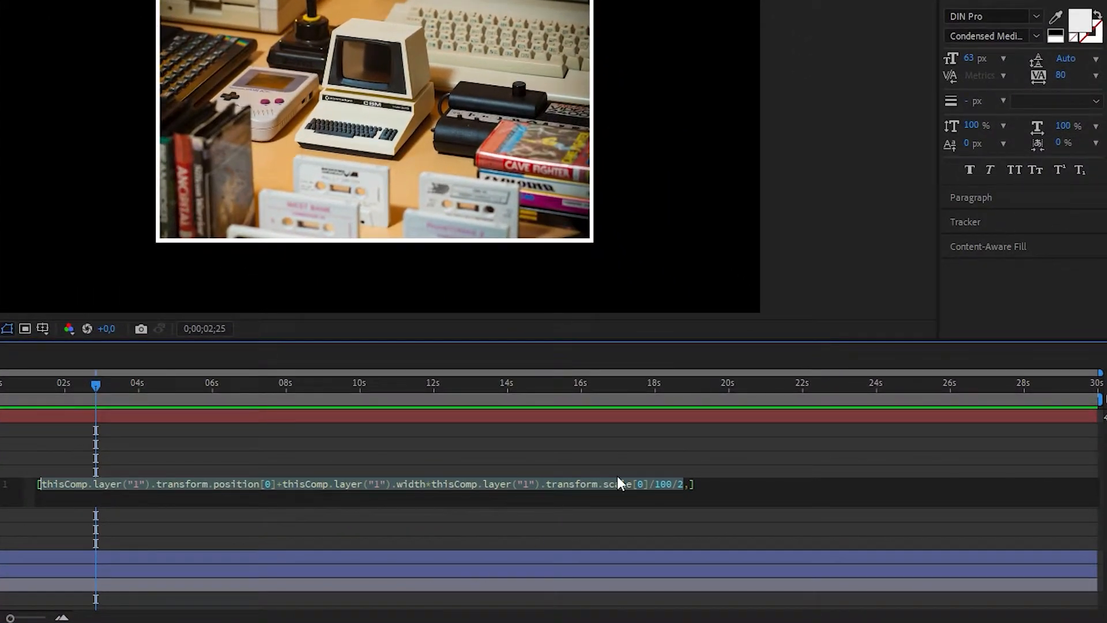
key("ctrl+c")
key("Right")
key("Right")
key("ctrl+v")
Adapt the vertical formula of the Test layer's Position expression to position[1], height and scale[1], and apply it
double_click(913, 483)
key("BackSpace")
type("1")
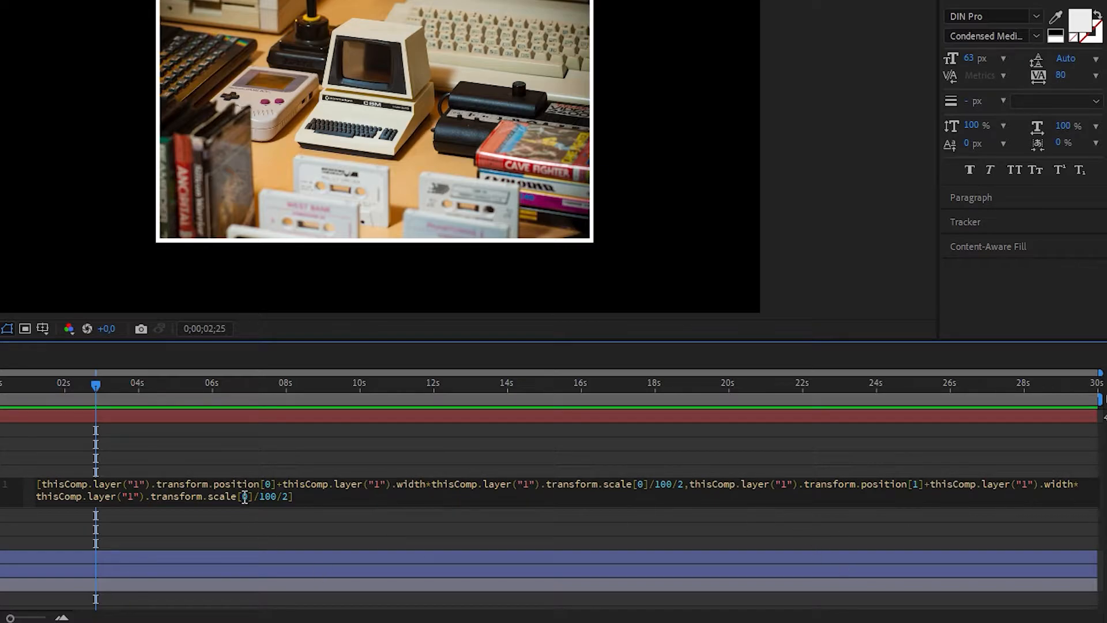
key("BackSpace")
type("1")
left_click(1073, 489)
key("BackSpace")
key("BackSpace")
key("BackSpace")
key("BackSpace")
key("BackSpace")
type("height")
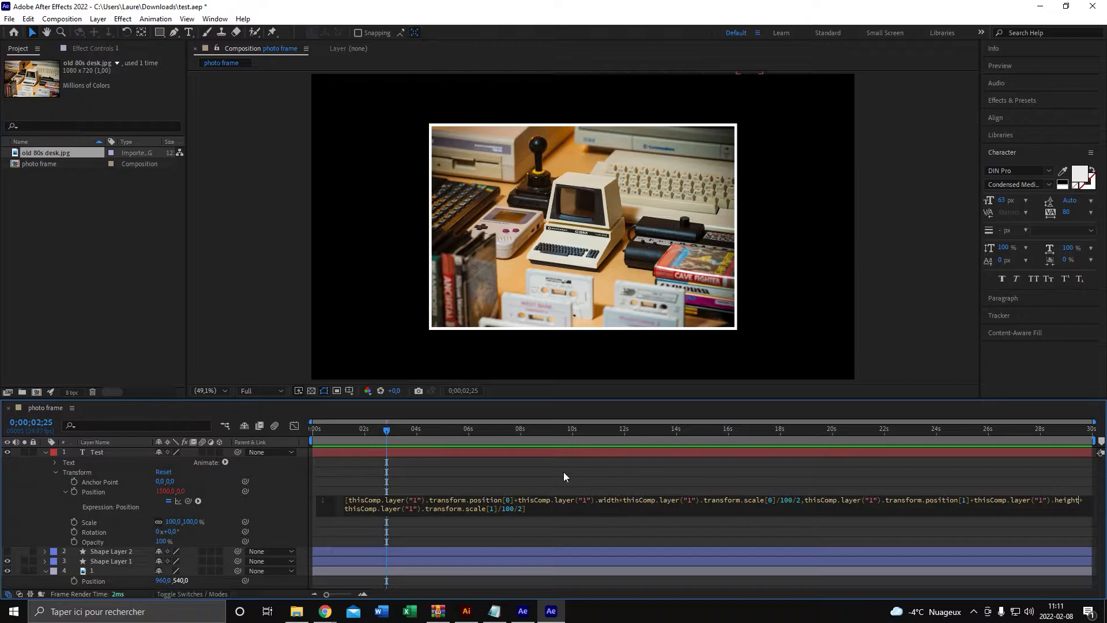
left_click(537, 470)
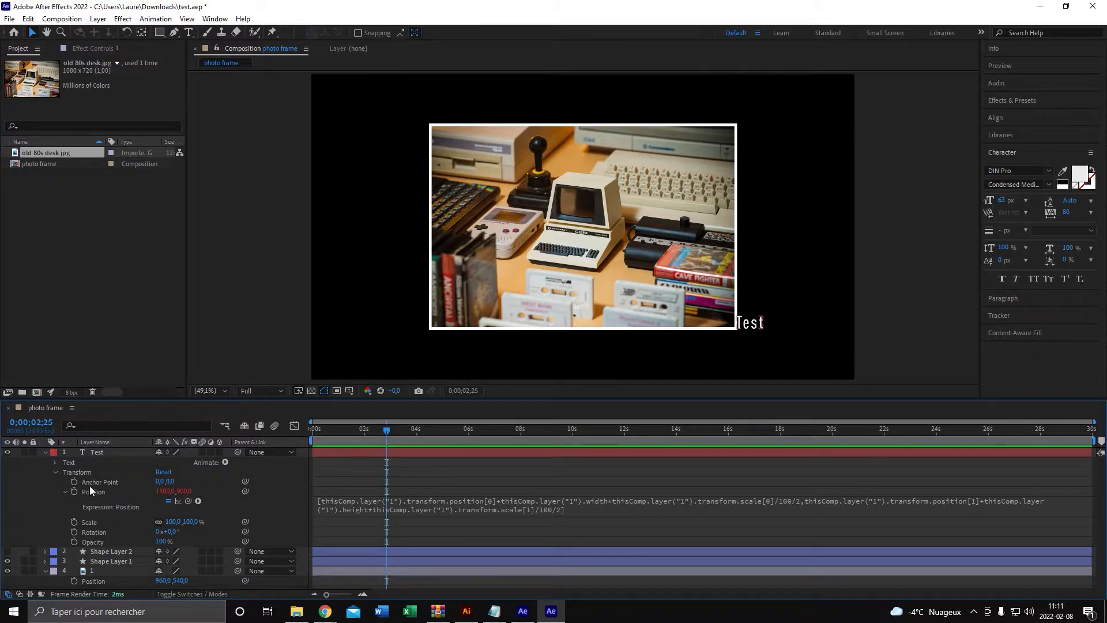
Add an Anchor Point expression to the Test layer that defines R=sourceRectAtTime();
left_click(74, 481, "alt")
type("R")
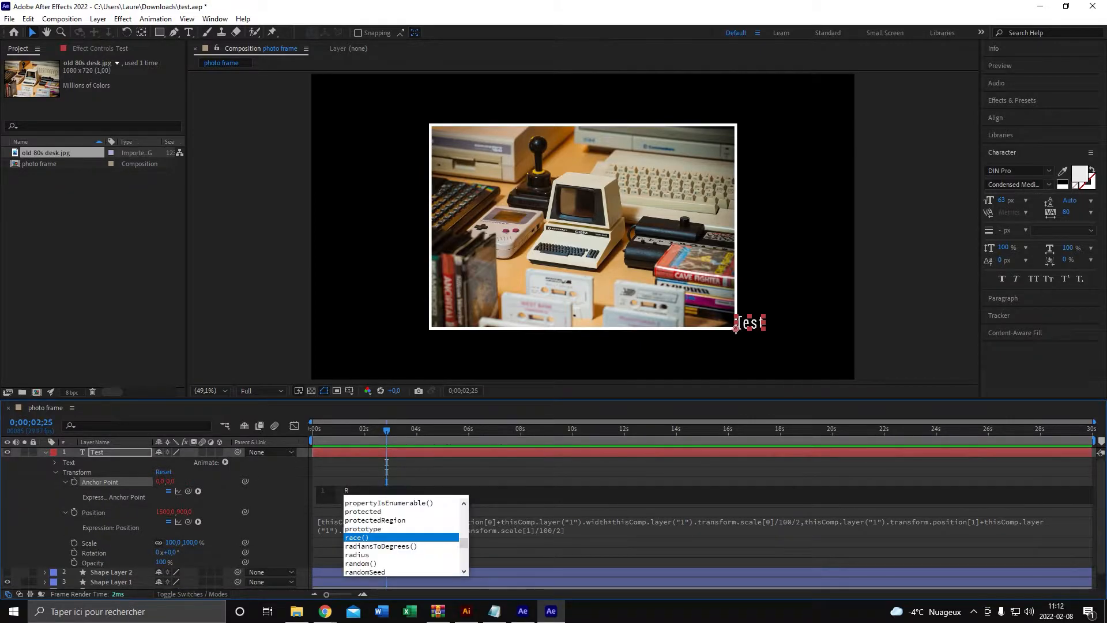
type("=sourceRectAtTime()")
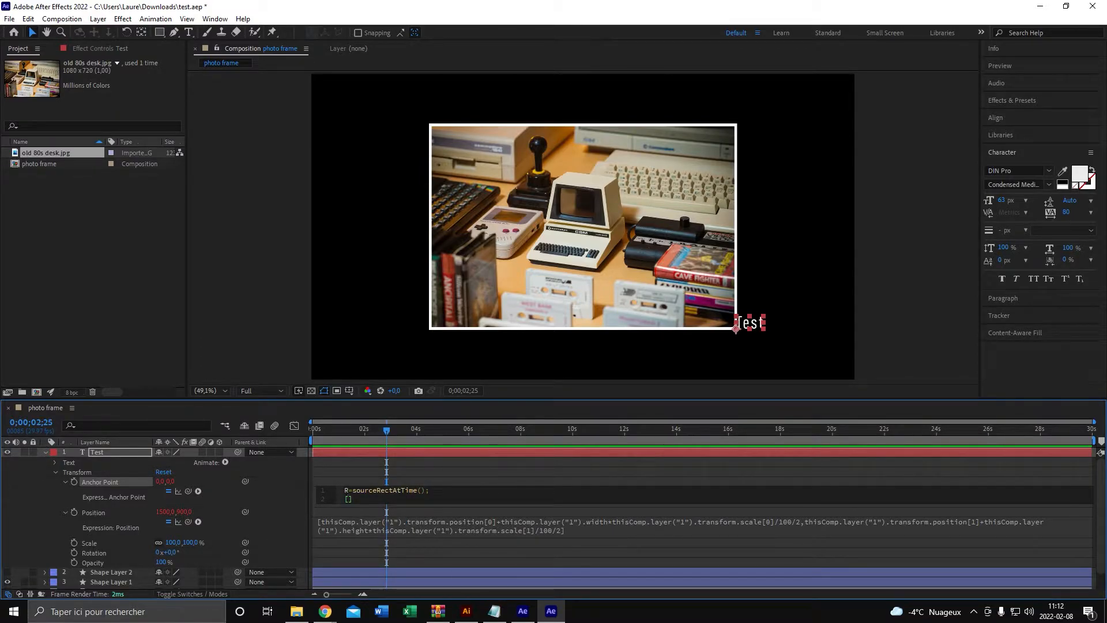
Make the Anchor Point expression return R's left edge plus its width, and R.top+R.height/2
type("lef")
type("r+R.width")
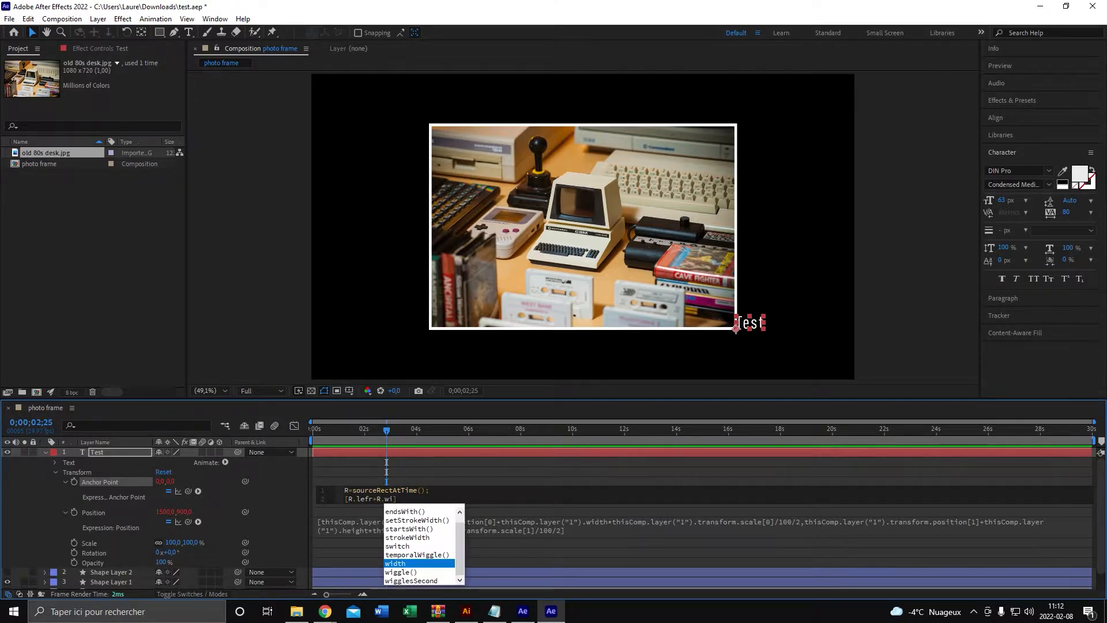
type(",R.top+")
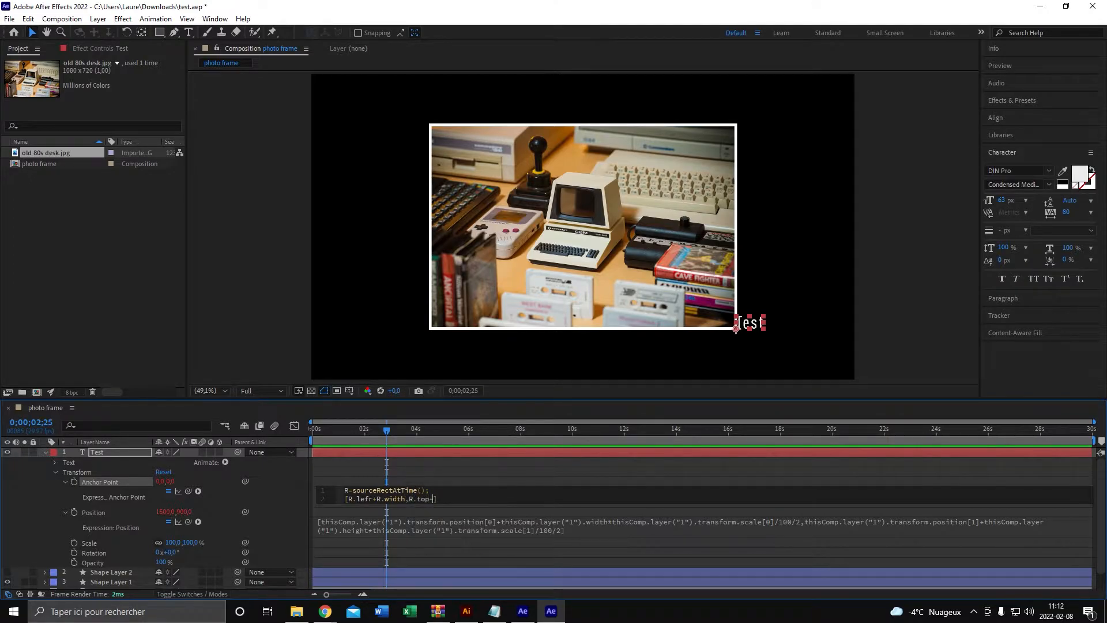
type("R.height")
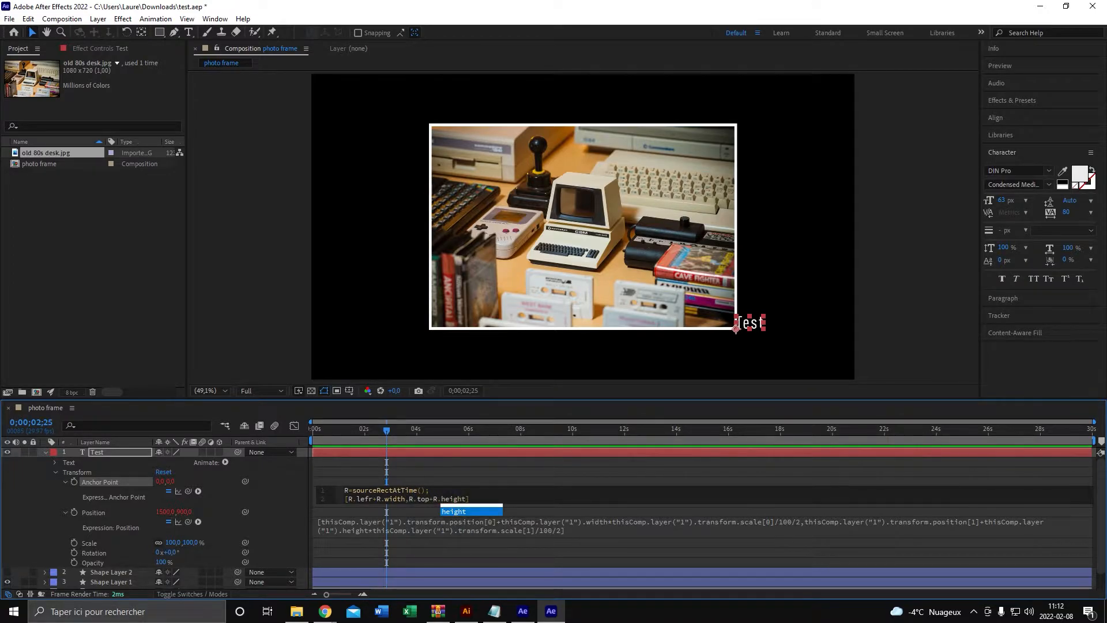
key("Return")
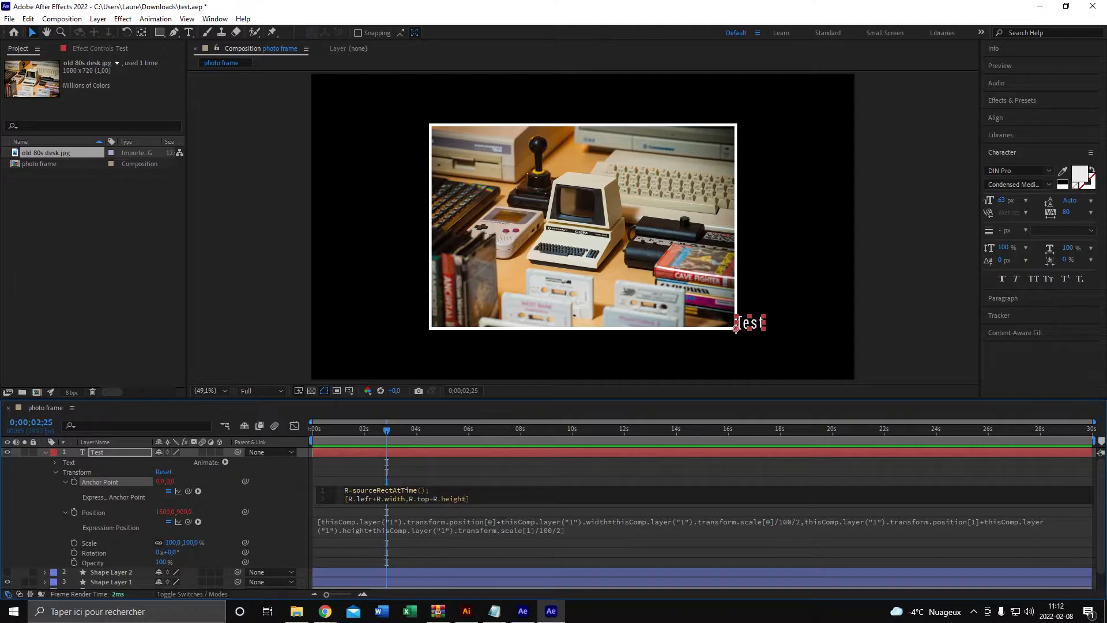
left_click(427, 479)
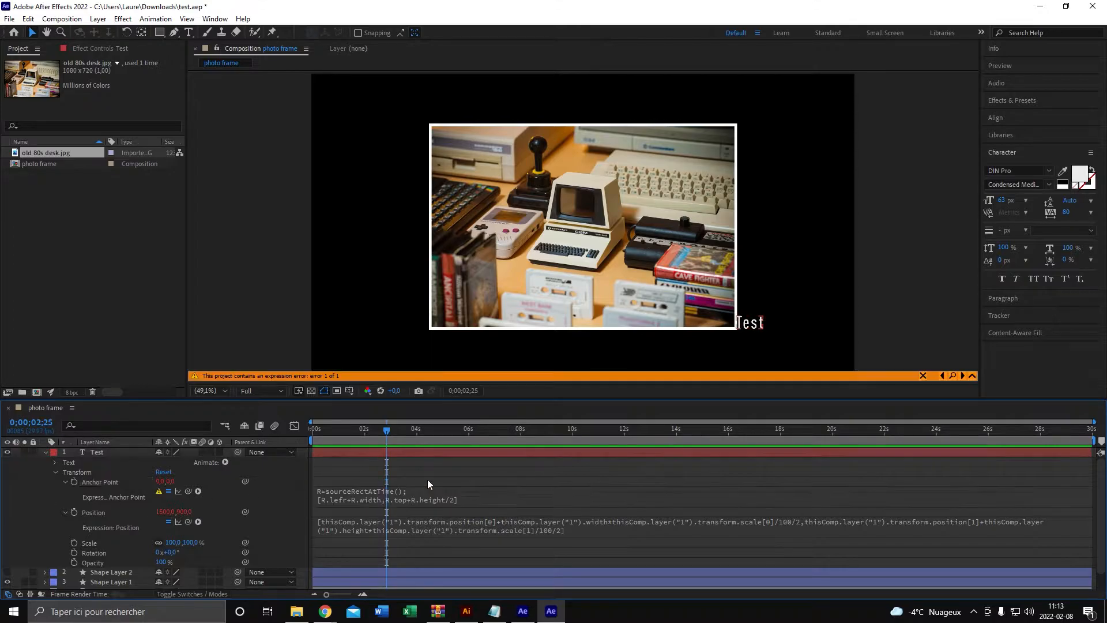
Correct the misspelled R.lefr to R.left in the Test layer's Anchor Point expression and apply it
key("BackSpace")
type("t")
left_click(379, 527)
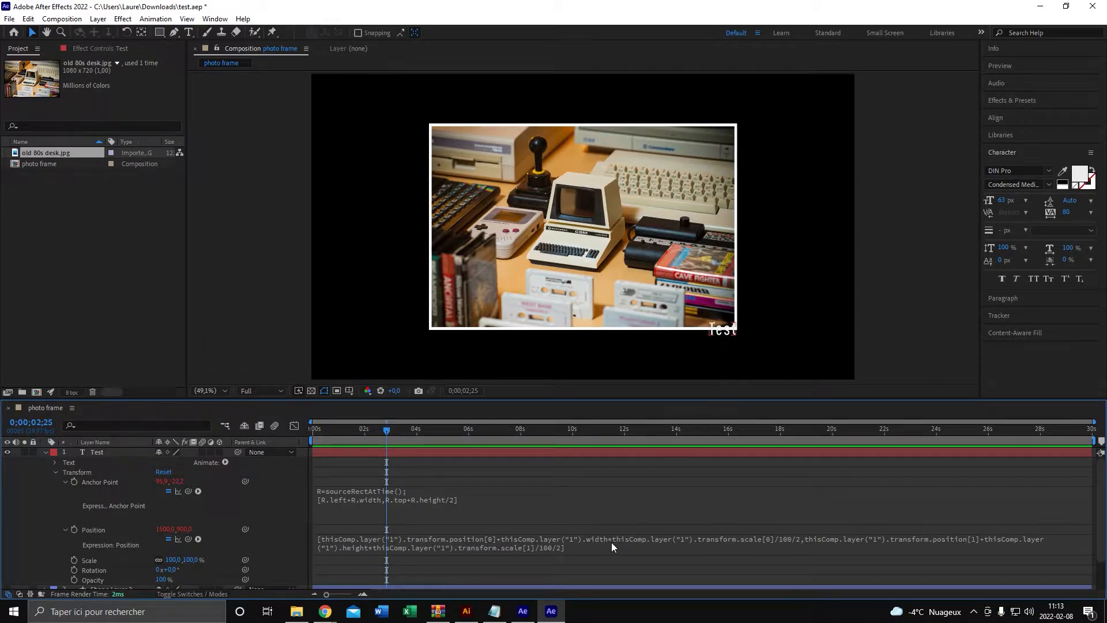
Add +57 to the vertical component of the Test layer's Position expression
left_click(565, 544)
left_click(524, 548)
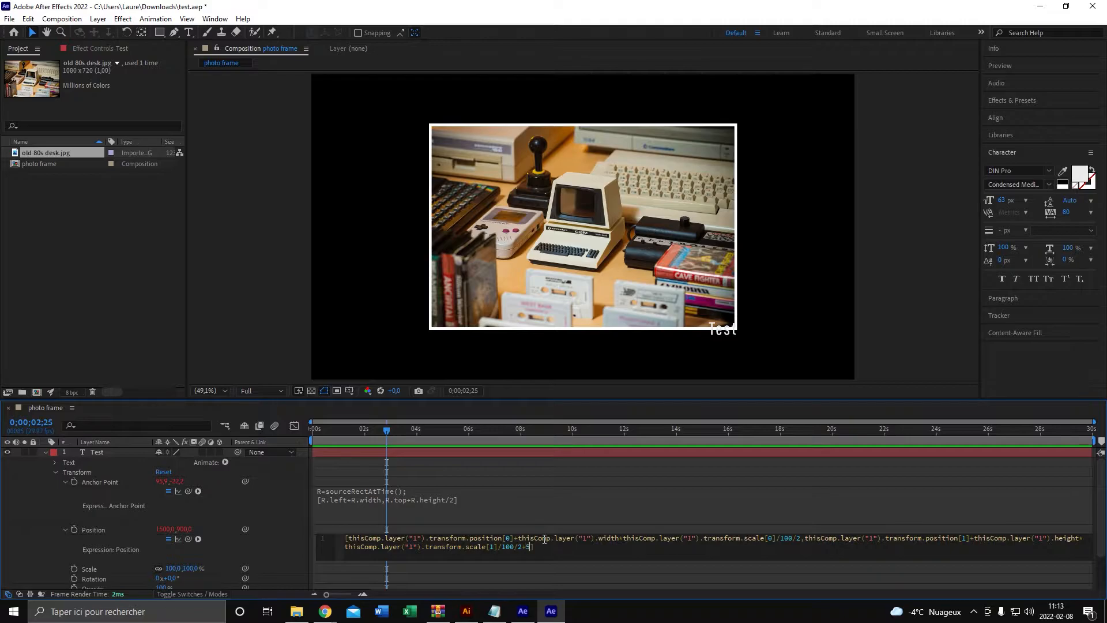
left_click(548, 476)
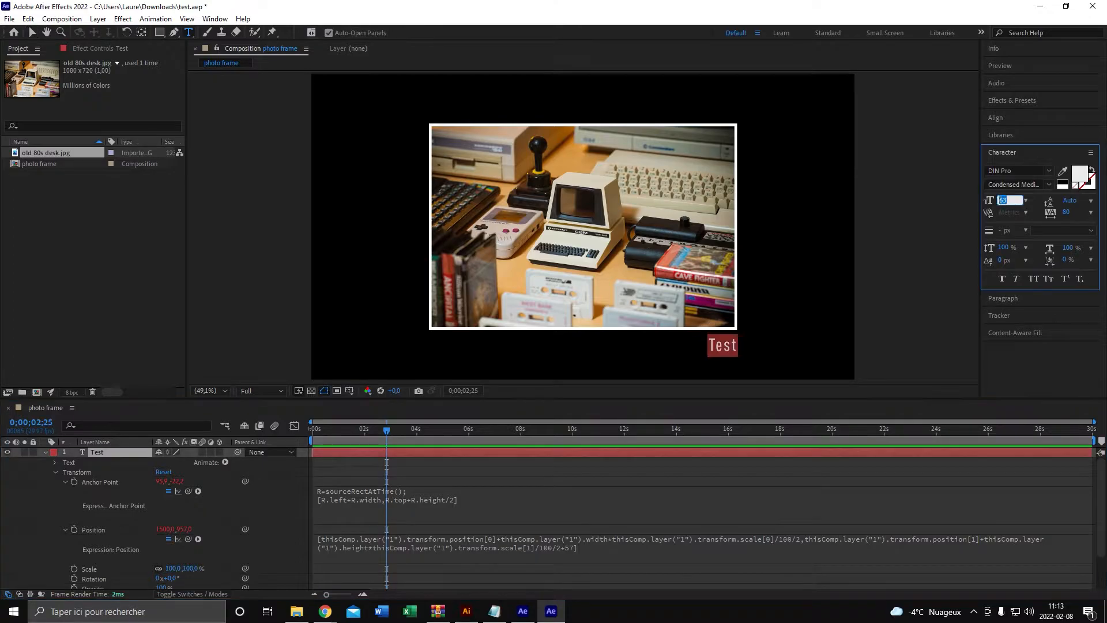
Set the Test text's font size to 80 px and test the layout by changing the photo layer's scale
type("80")
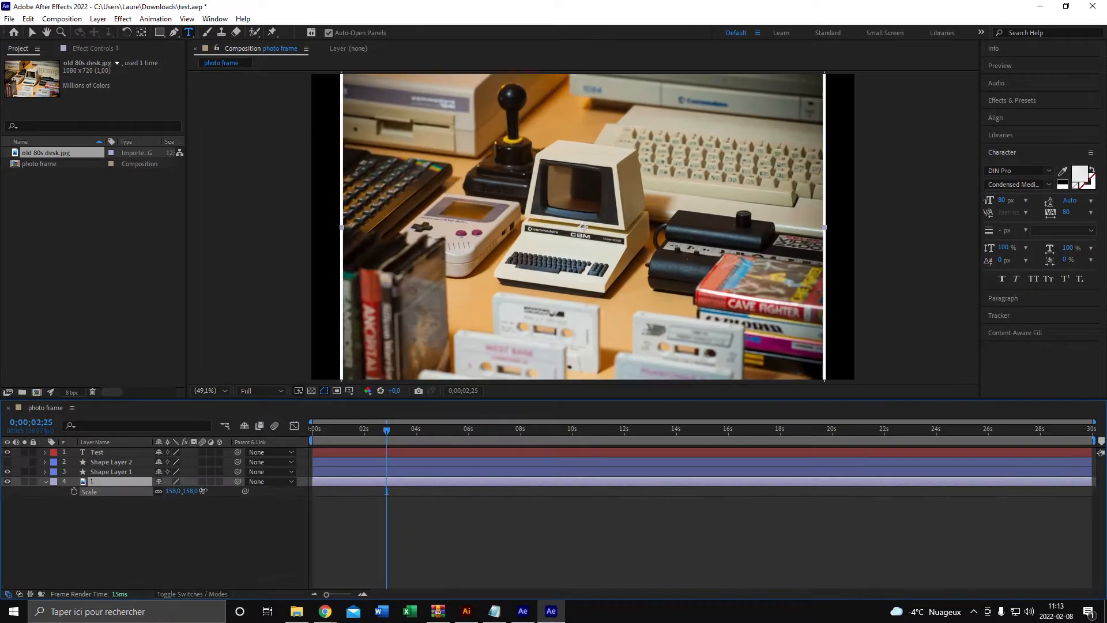
mouse_move(173, 491)
left_mouse_down()
mouse_move(129, 497)
mouse_move(156, 499)
left_mouse_up()
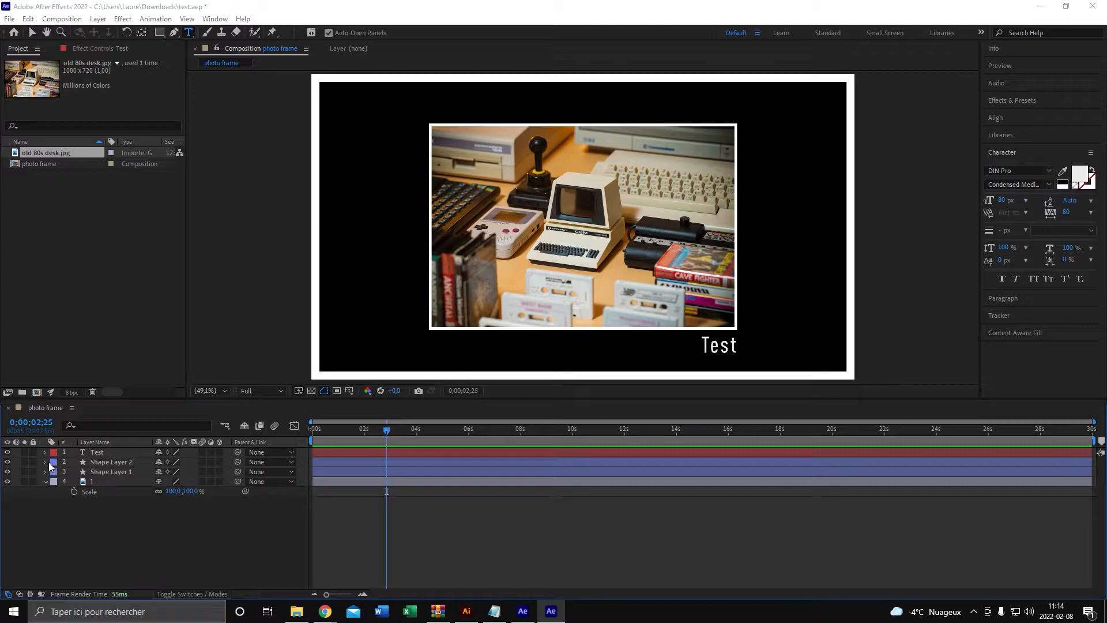
Add an expression to the Rectangle Path 1 Size of Shape Layer 2, starting its array with the Test layer's sourceRectAtTime().width
left_click(46, 462)
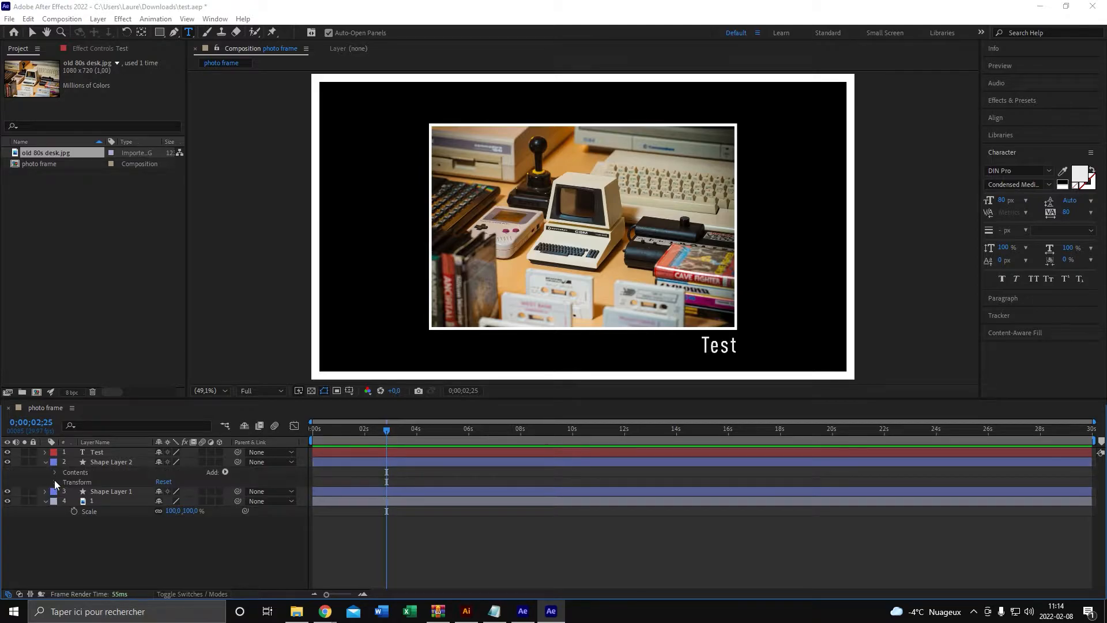
left_click(56, 482)
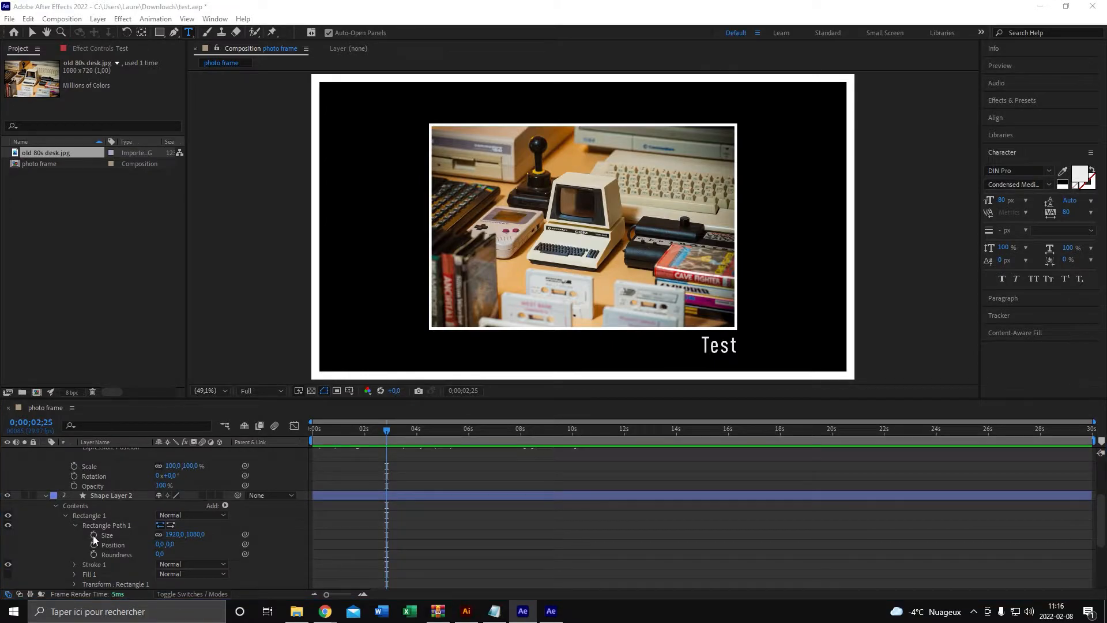
left_click(93, 535, "alt")
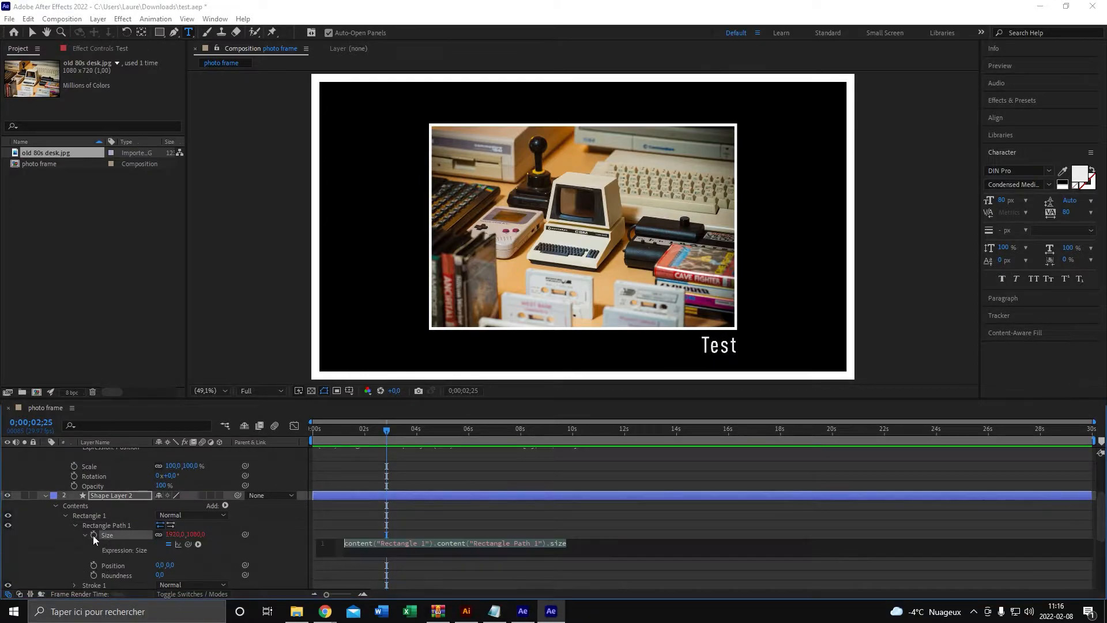
type("[")
scroll(517, 541, "down", 1)
left_click_drag(187, 515, 92, 453)
type(".so")
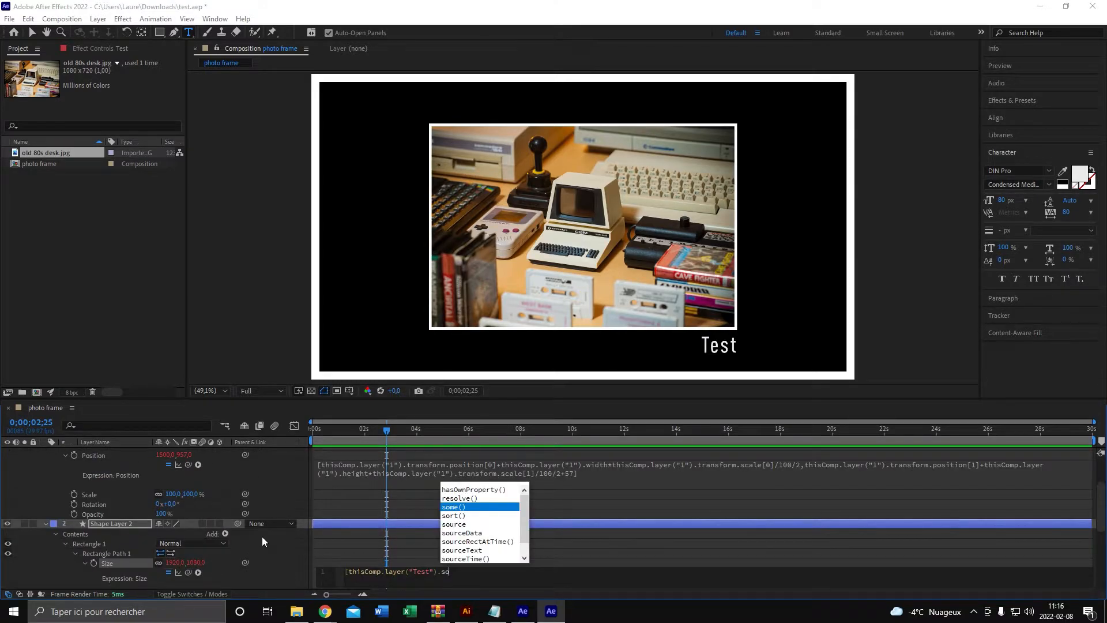
key("Down")
key("Down")
key("Down")
key("Down")
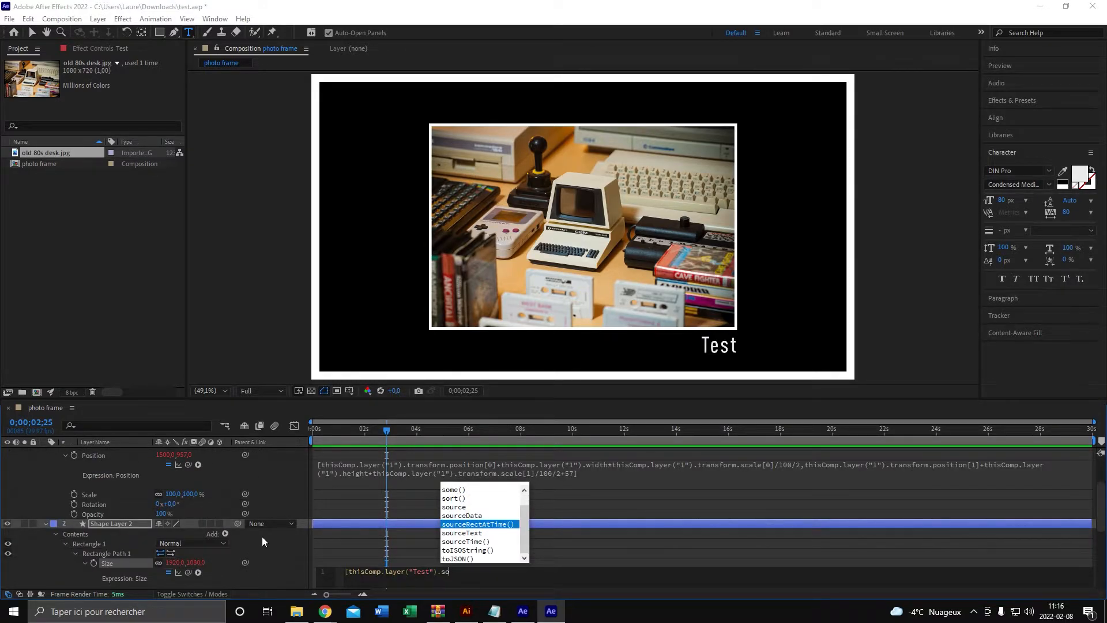
key("Return")
type(".width")
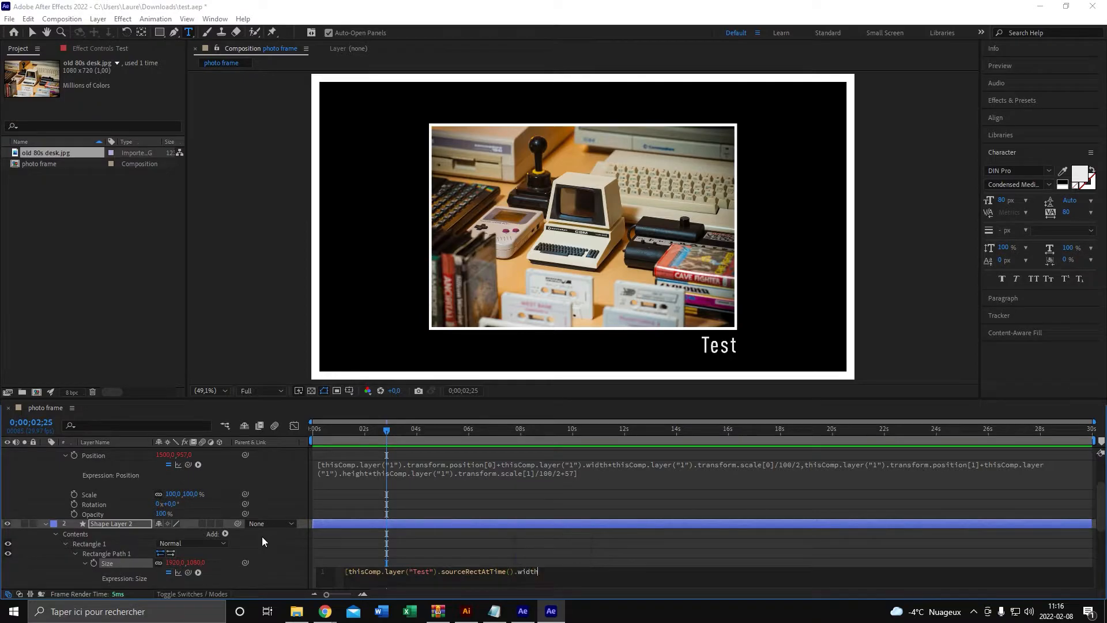
Complete the Size expression's array with the Test layer's sourceRectAtTime().height as the second component and apply it
type(",")
left_click_drag(245, 562, 129, 452)
type(".so")
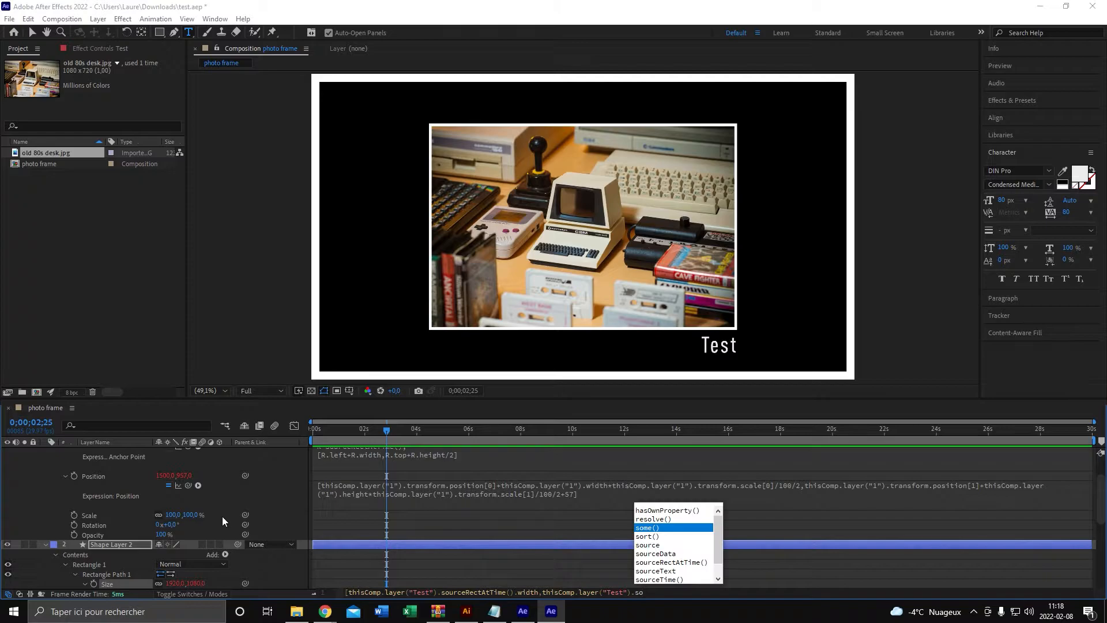
key("Down")
key("Down")
key("Down")
key("Down")
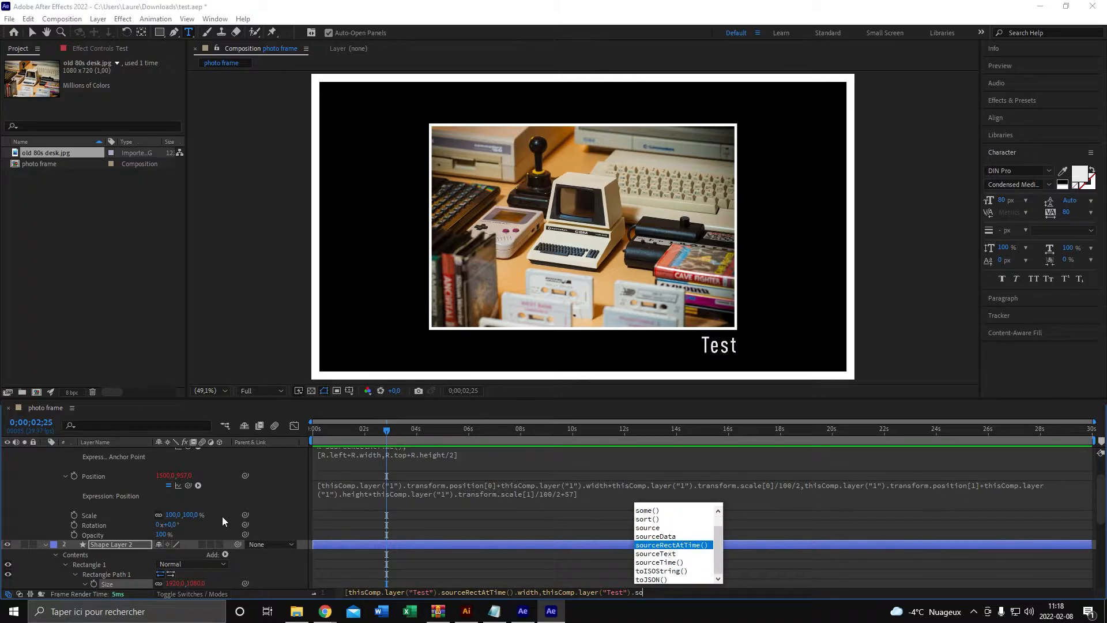
key("Return")
type(".he")
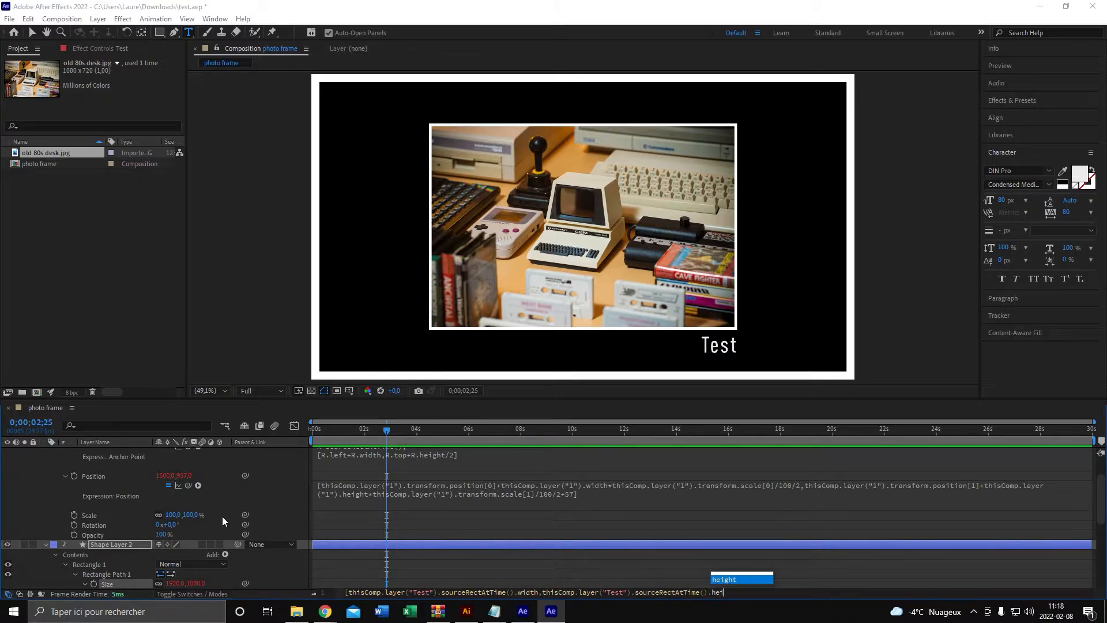
type("i")
key("Return")
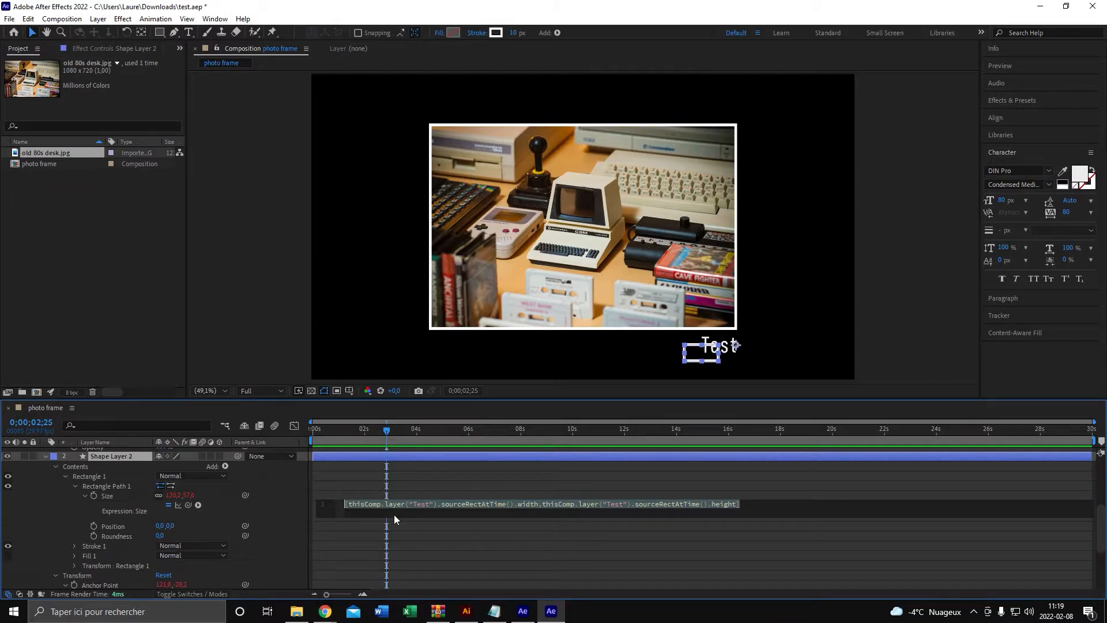
Pad Shape Layer 2's rectangle Size expression by adding +80 to the width and +50 to the height
left_click(538, 505)
type("+")
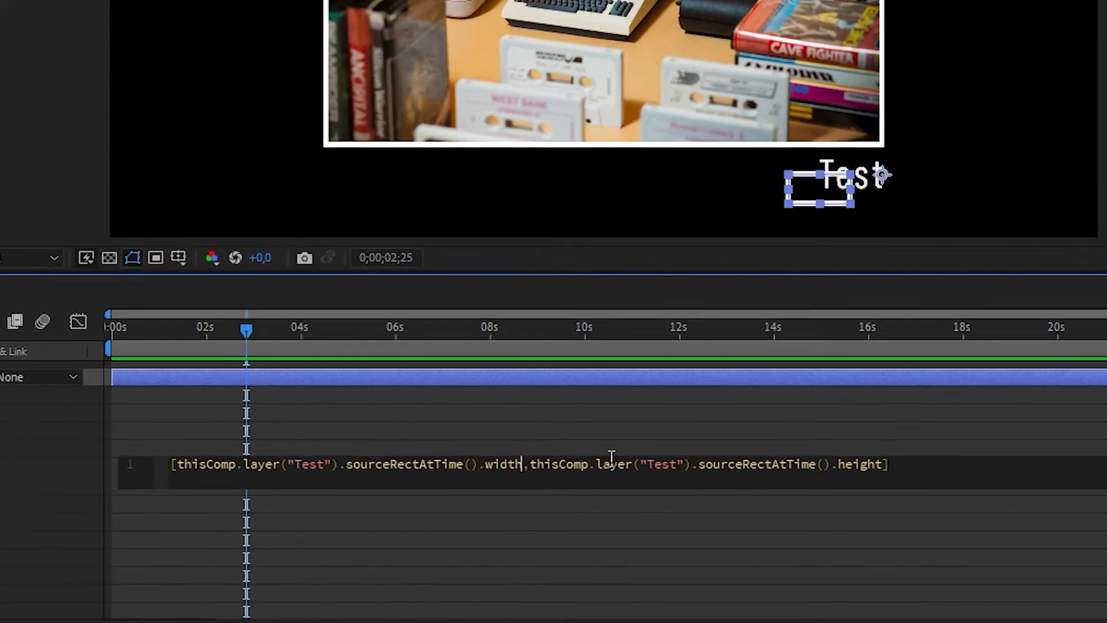
type("80")
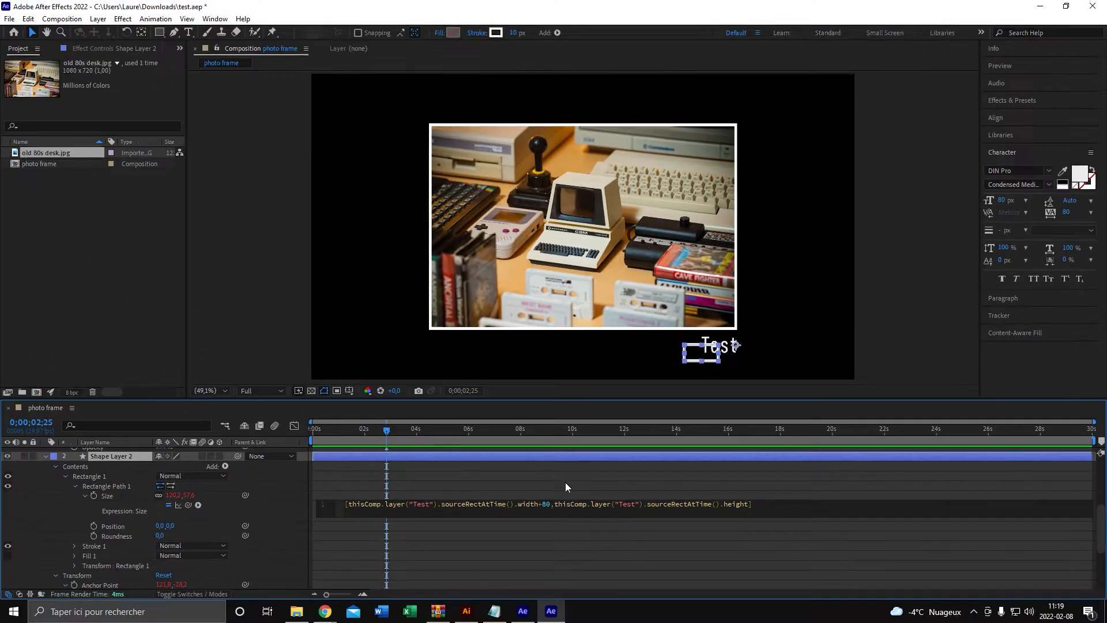
left_click(572, 425)
Give Shape Layer 2's Anchor Point the Test layer's expression: R=sourceRectAtTime(); [R.left+R.width,R.top+R.height/2]
scroll(389, 499, "down", 2)
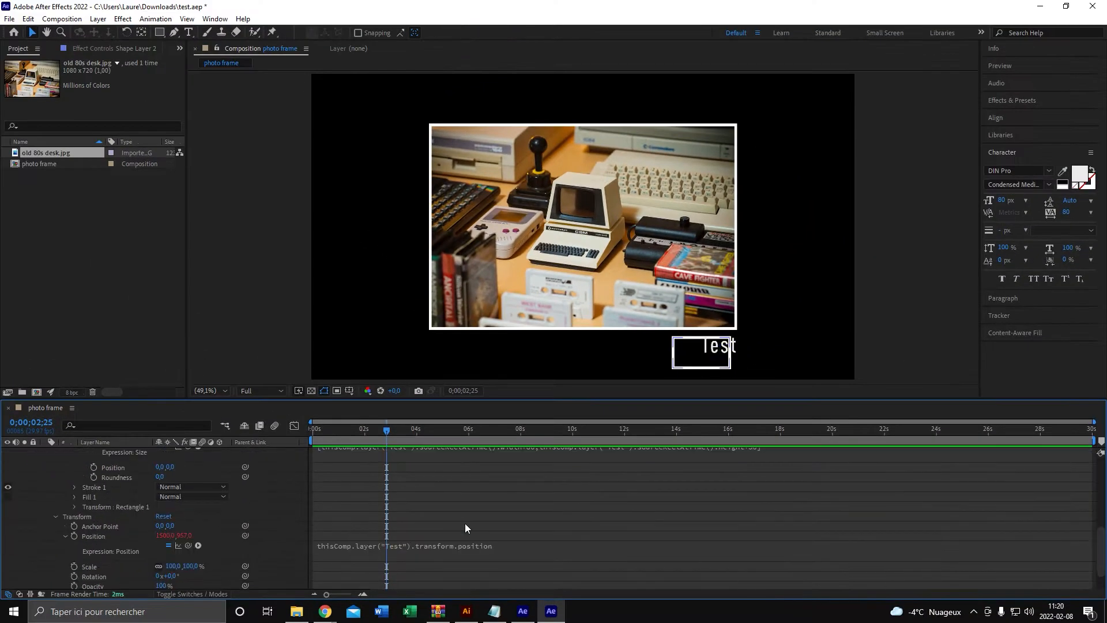
scroll(76, 525, "up", 5)
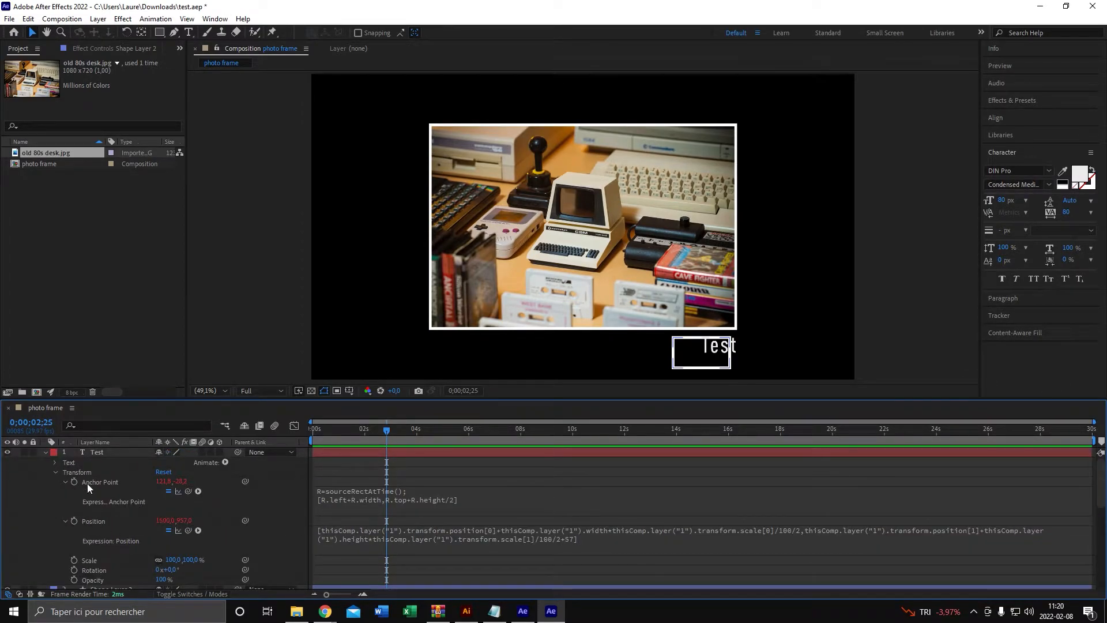
scroll(477, 467, "down", 5)
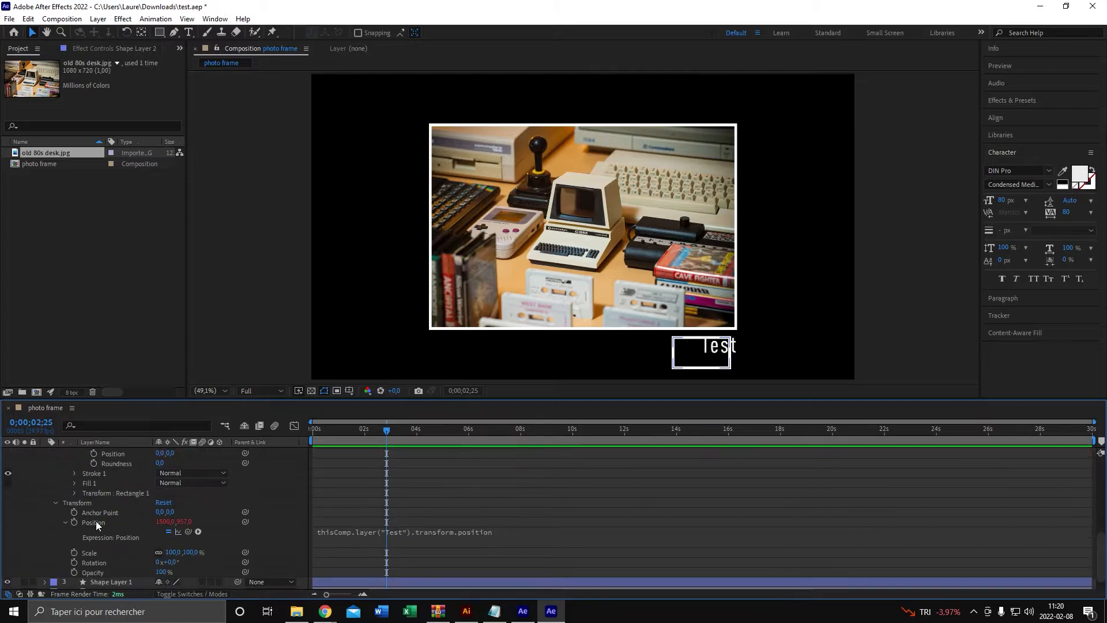
left_click(92, 513)
key("alt+shift+equal")
type("R=sourceRectAtTime(); [R.left+R.width,R.top+R.height/2]")
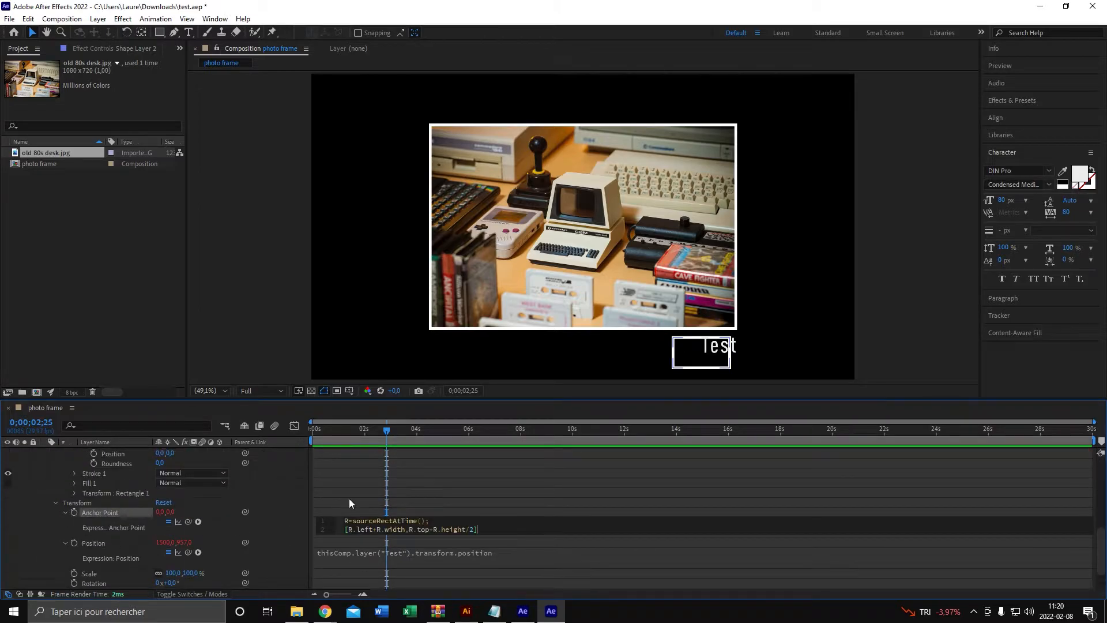
left_click(417, 483)
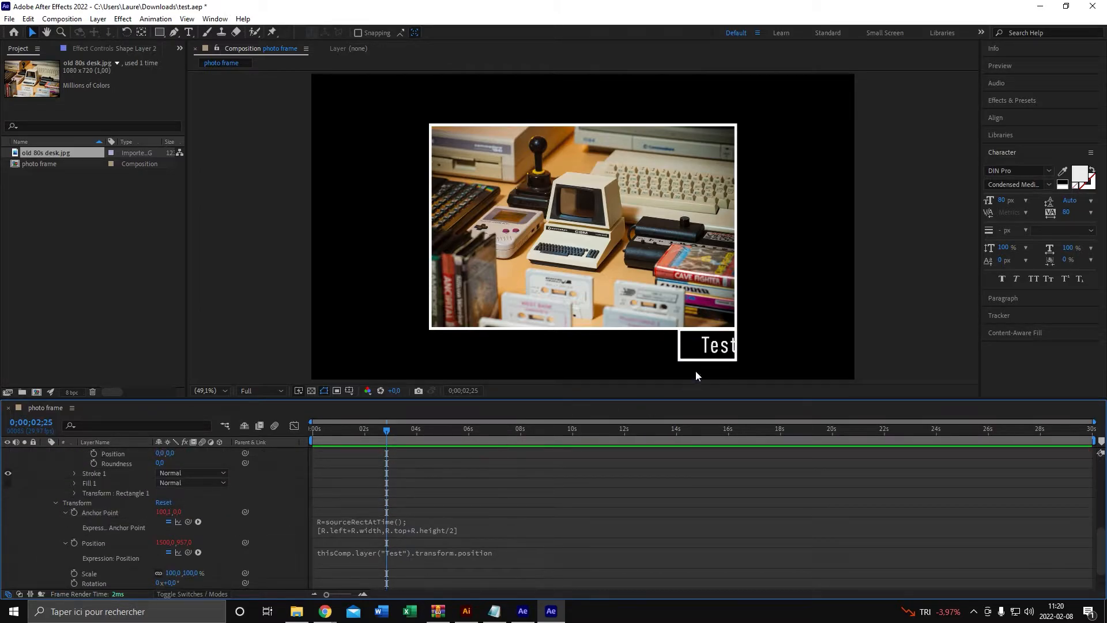
Add -40 to the horizontal component of the Test layer's Position expression
left_click(724, 347)
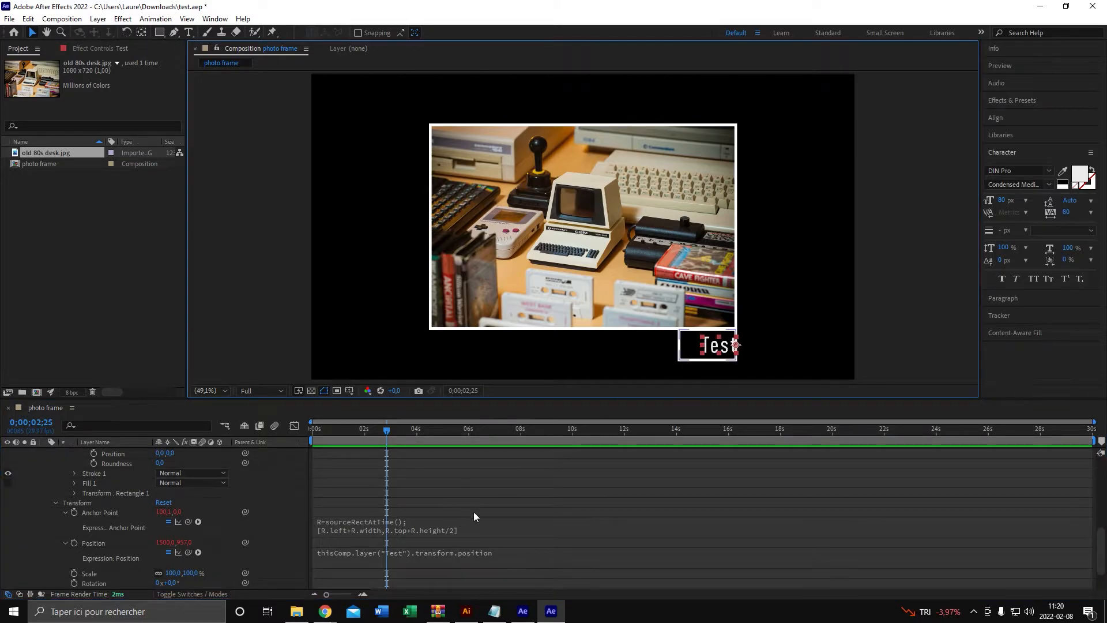
scroll(376, 509, "up", 3)
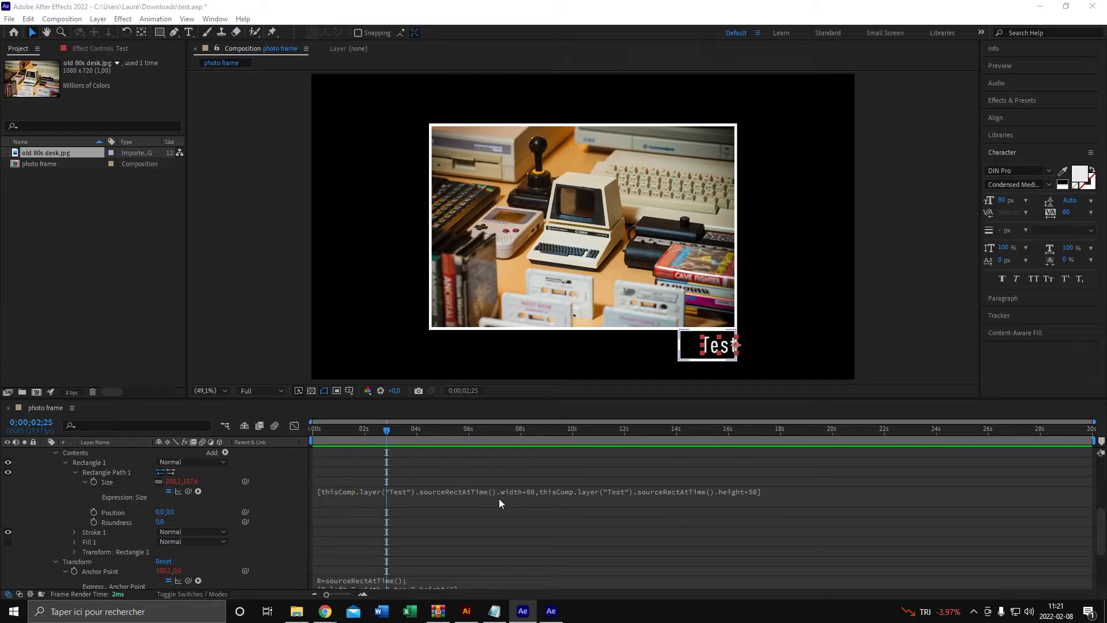
scroll(499, 498, "up", 5)
left_click(541, 527)
left_click(837, 536)
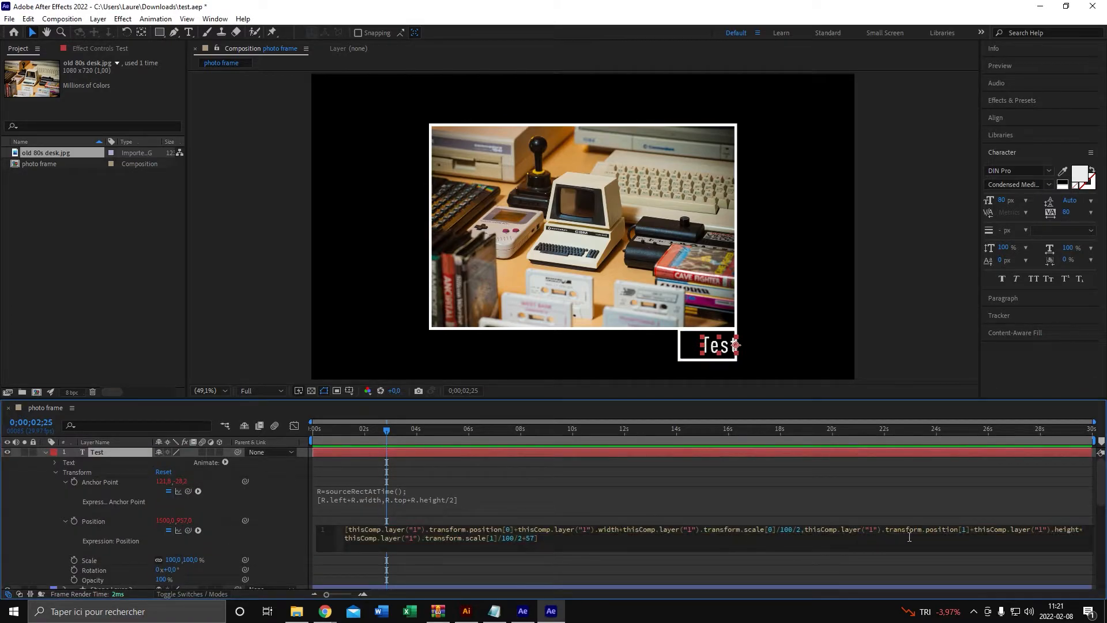
left_click(801, 531)
type("-40")
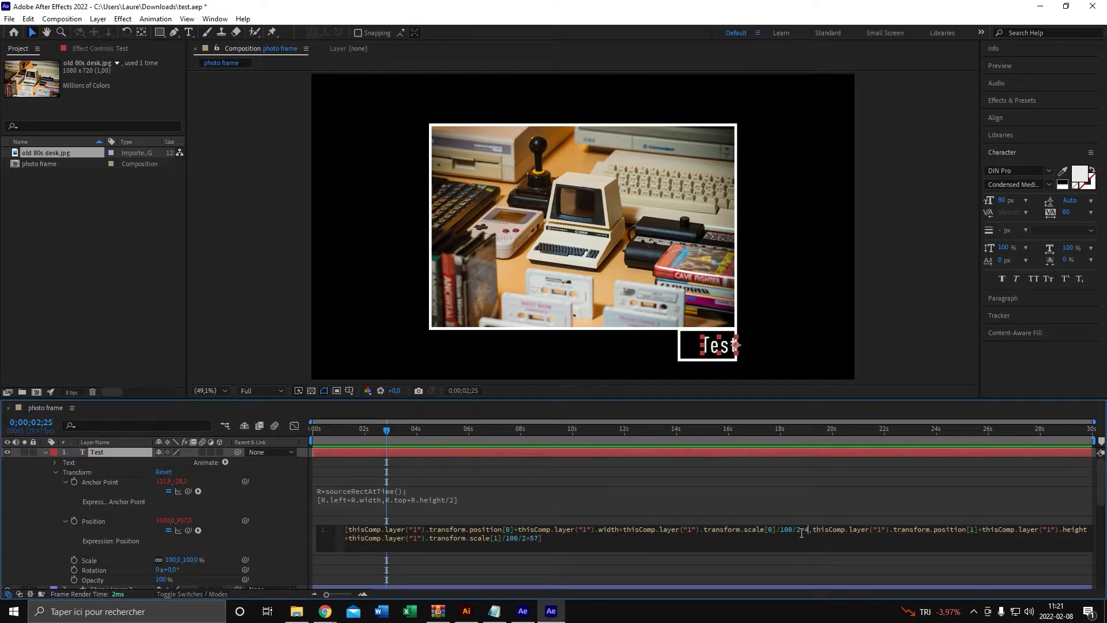
left_click(790, 486)
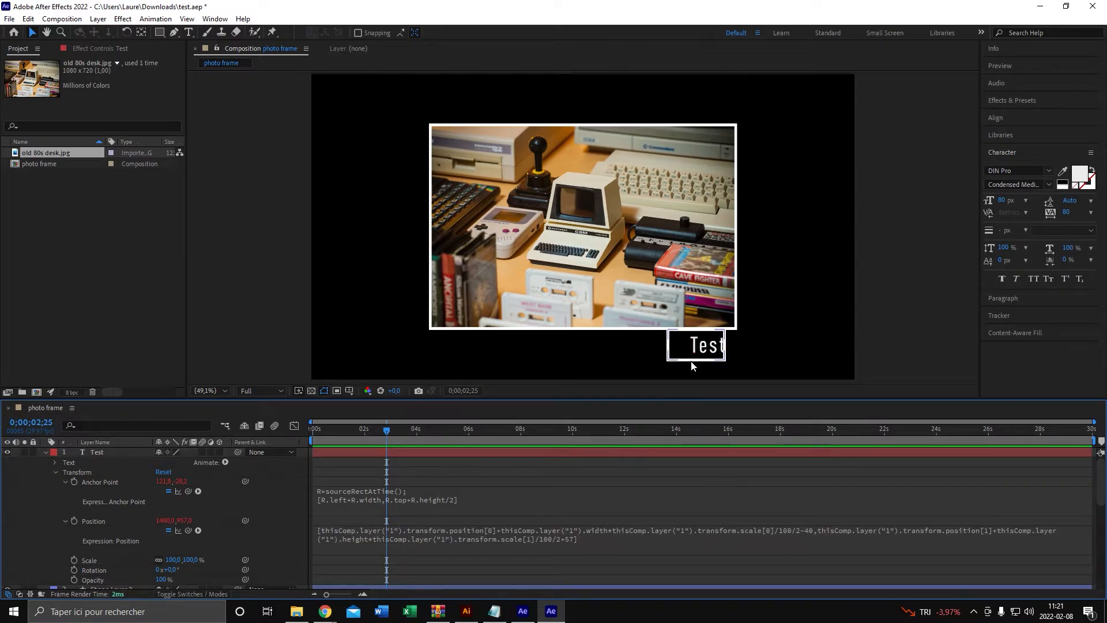
left_click(793, 504)
left_click(676, 468)
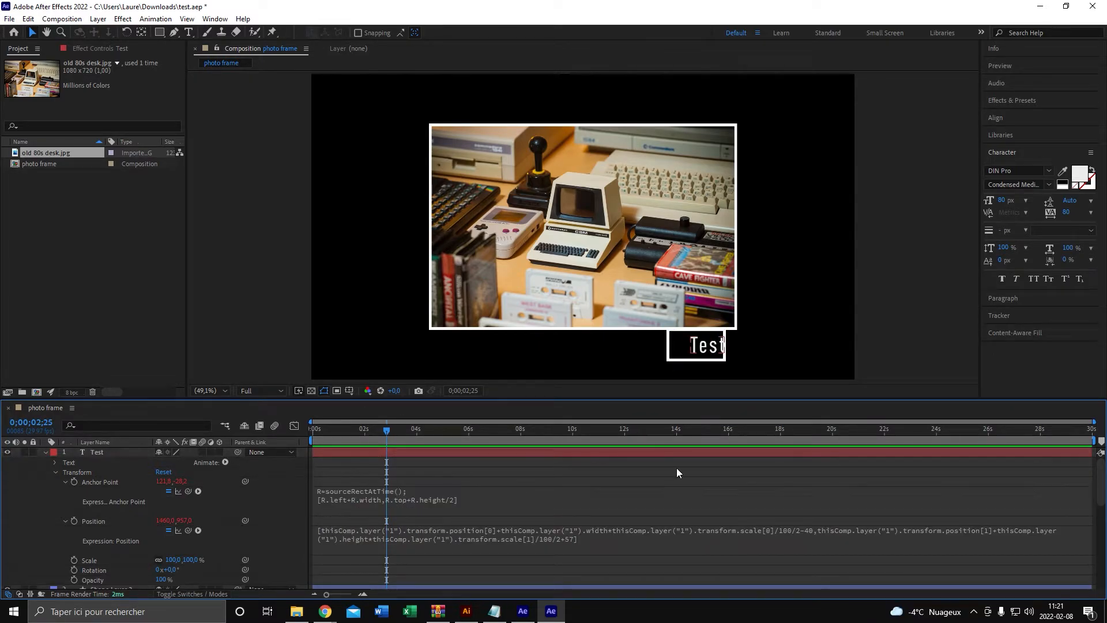
Add +40 to the end of Shape Layer 2's Position expression and apply it
scroll(620, 486, "down", 1)
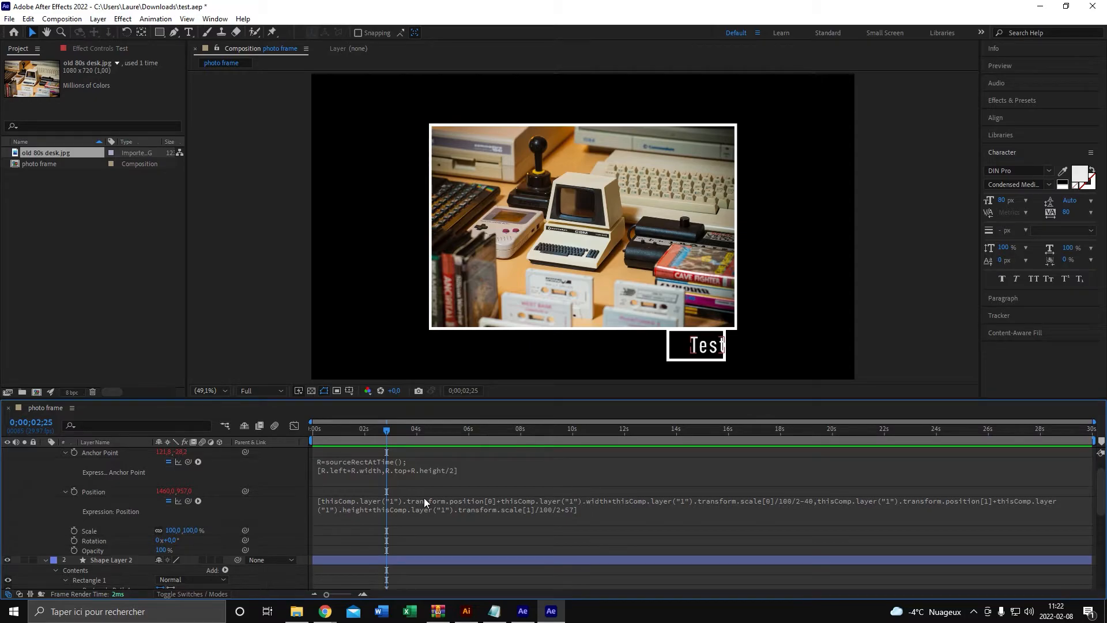
scroll(424, 496, "down", 1)
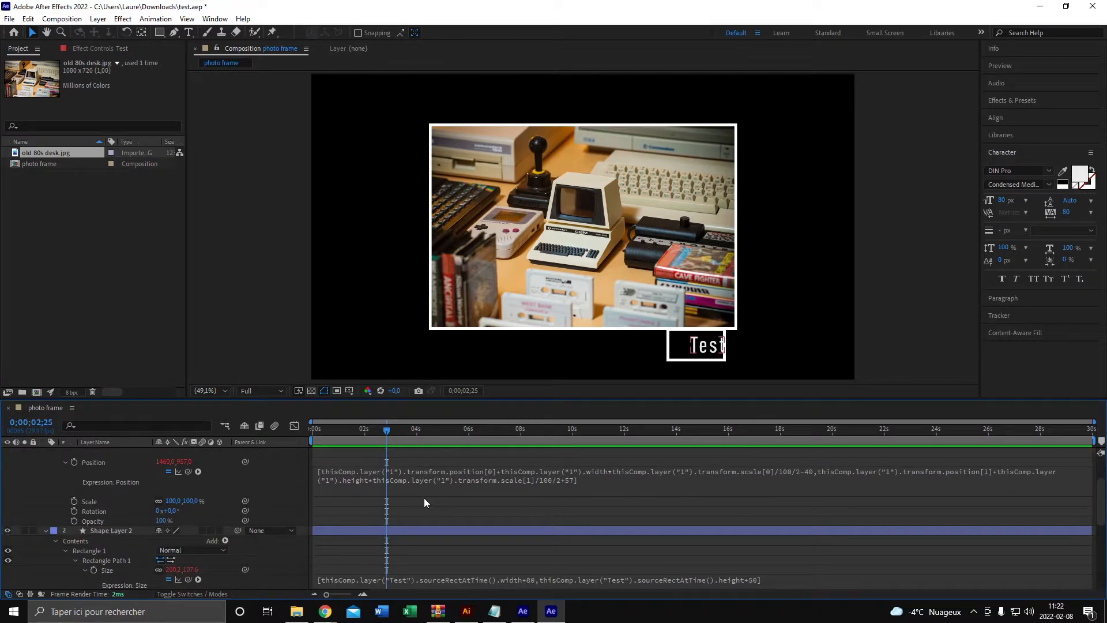
scroll(424, 497, "down", 1)
scroll(417, 493, "down", 1)
scroll(418, 496, "down", 2)
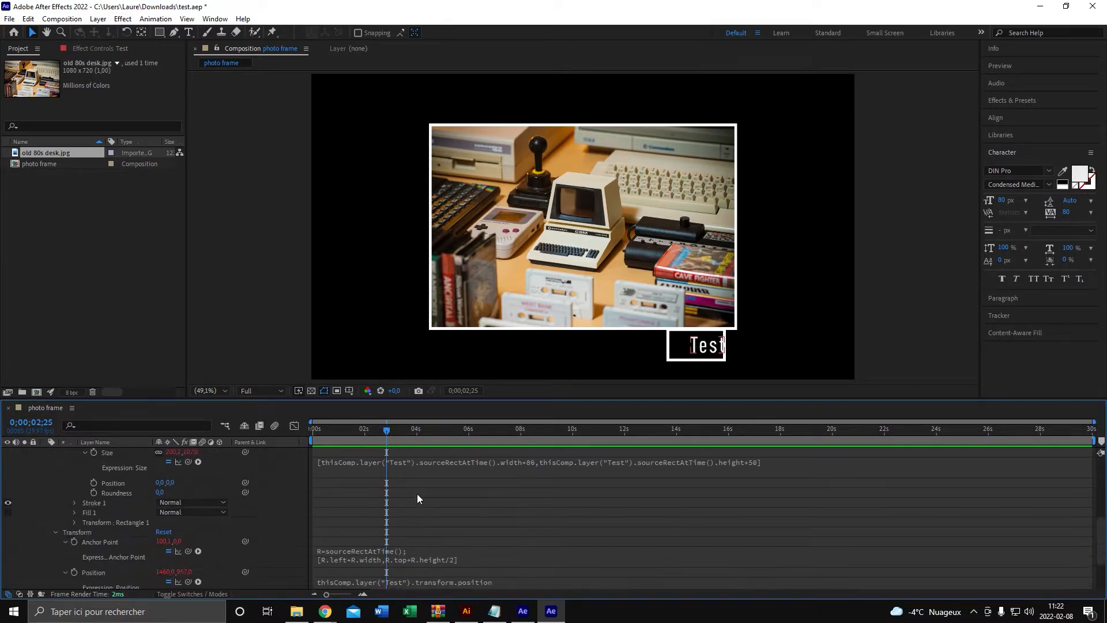
scroll(408, 510, "down", 1)
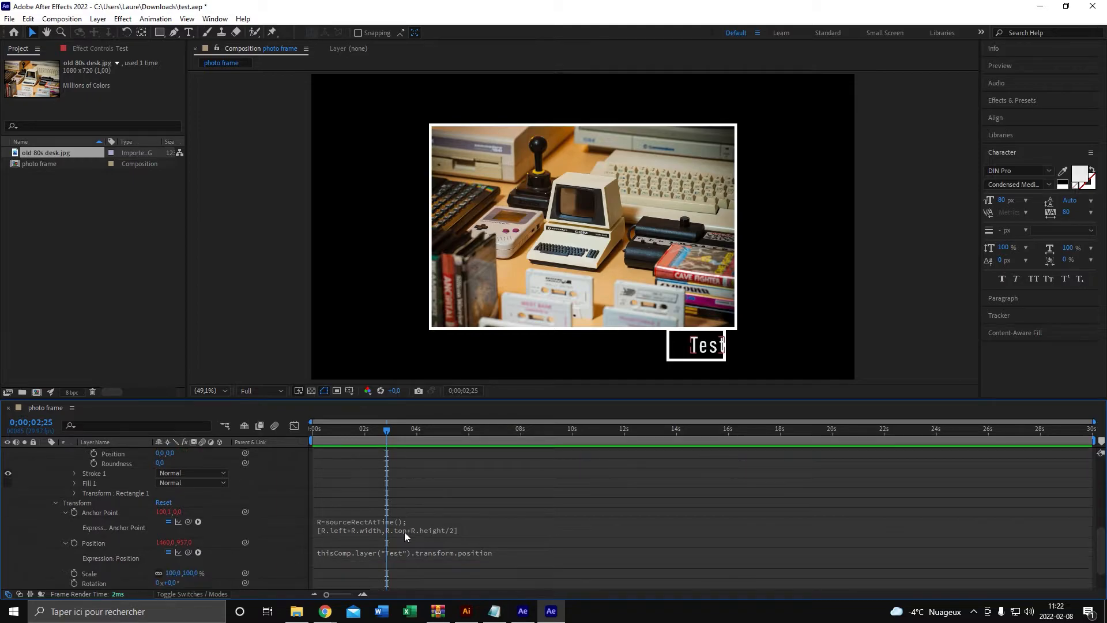
left_click(526, 559)
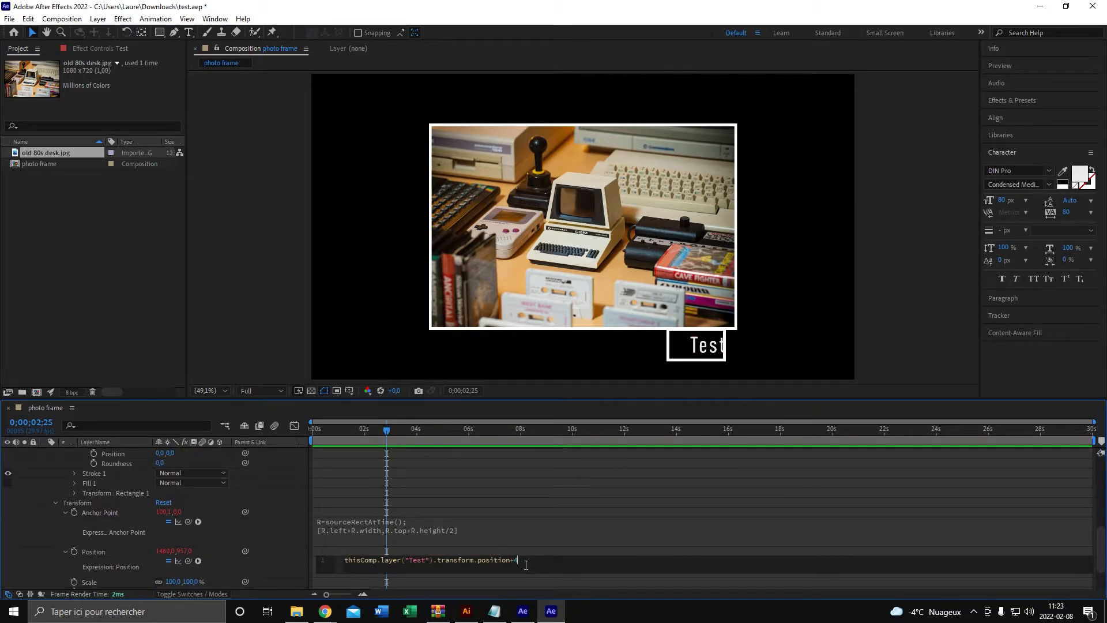
type("0")
left_click(521, 485)
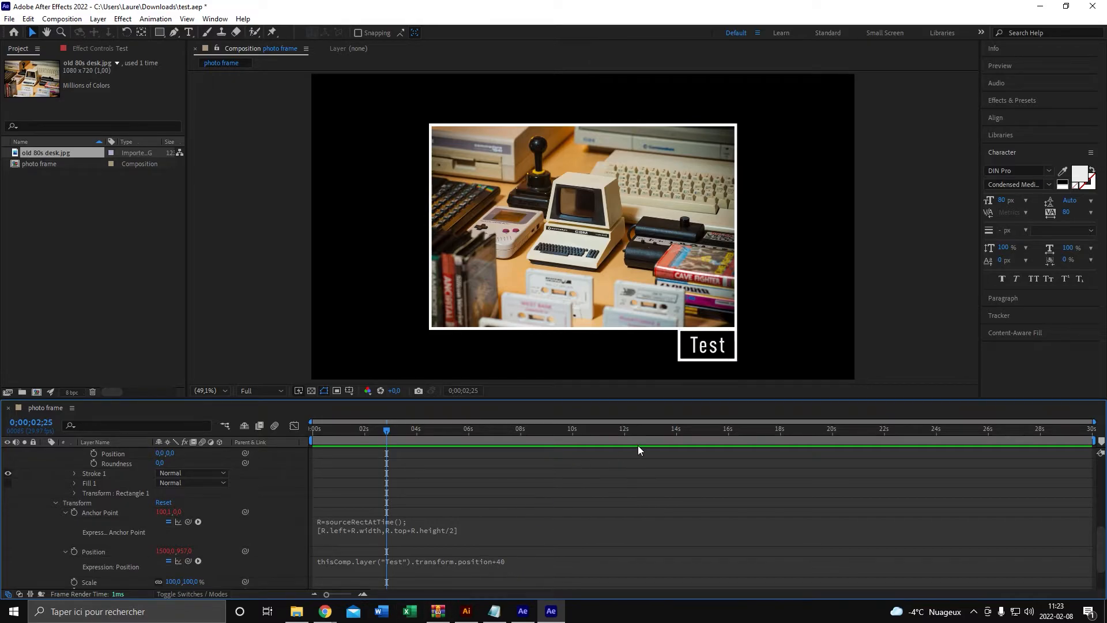
Replace the Test caption with "sadsdadsd" to test whether the text box adapts to its length
double_click(720, 345)
type("sadsdadsd")
left_click(541, 461)
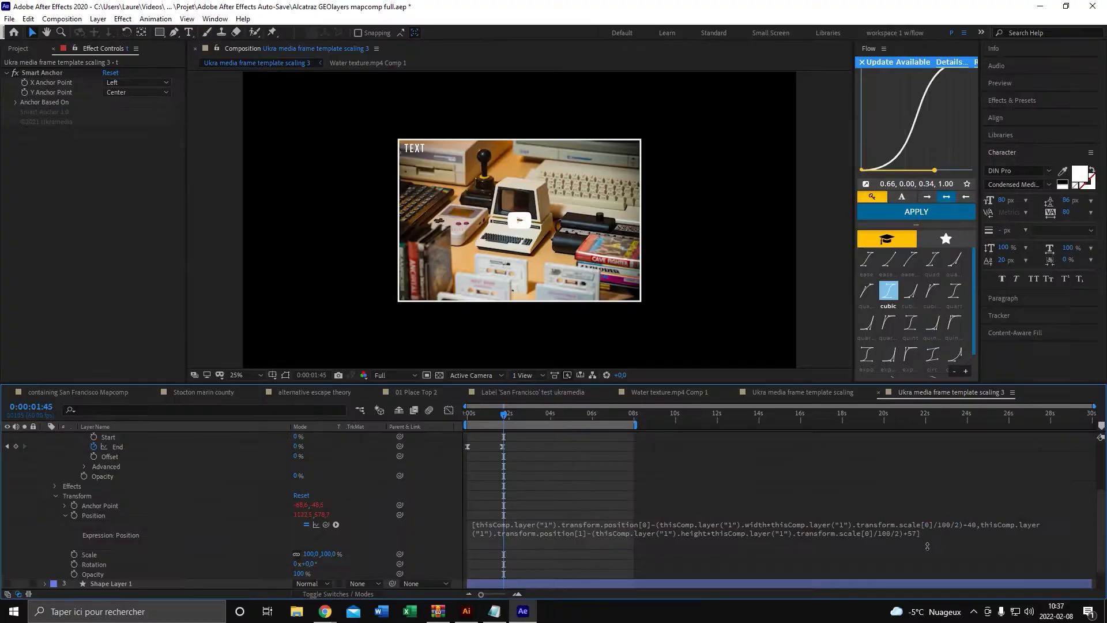
left_click_drag(500, 455, 674, 457)
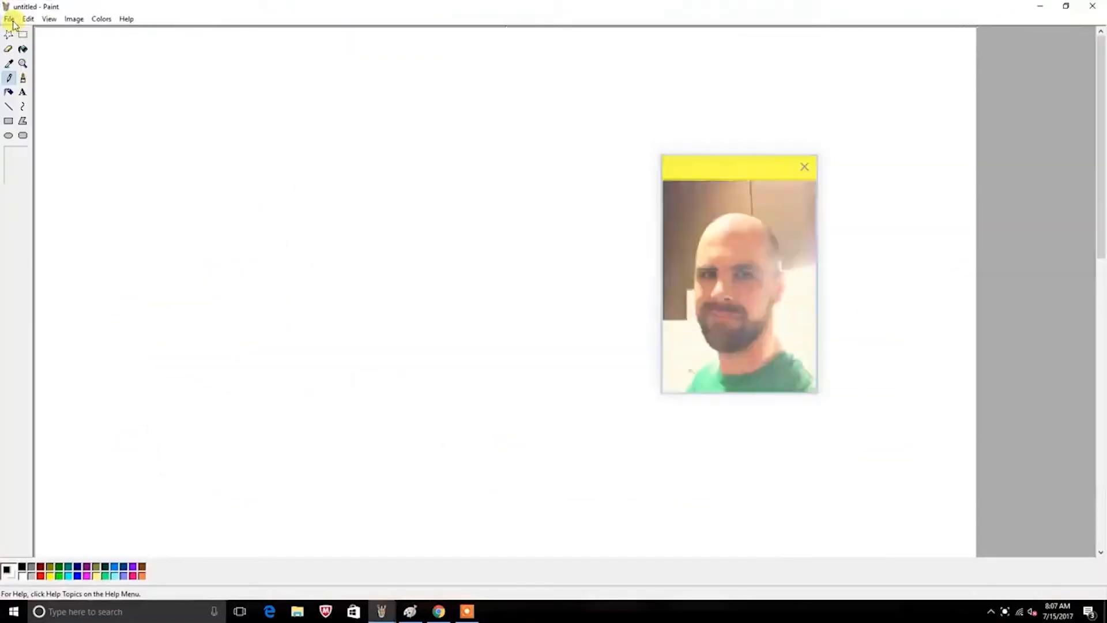
left_click(9, 18)
left_click(24, 70)
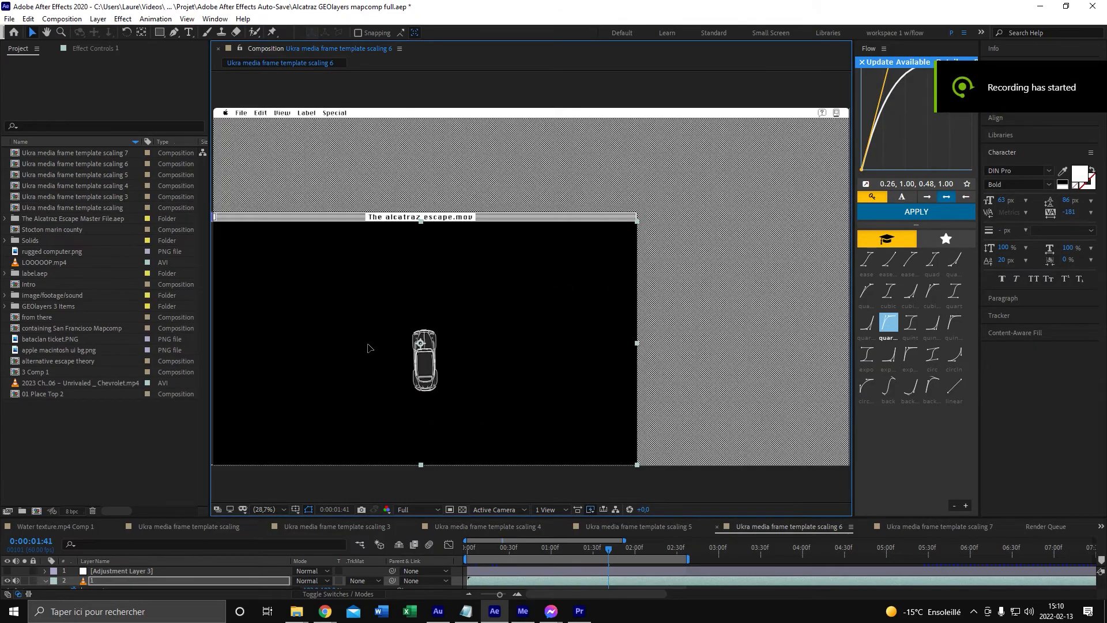
Move layer 1 around the Ukra media frame template scaling 6 composition to test whether its window frame follows
left_click_drag(558, 340, 635, 319)
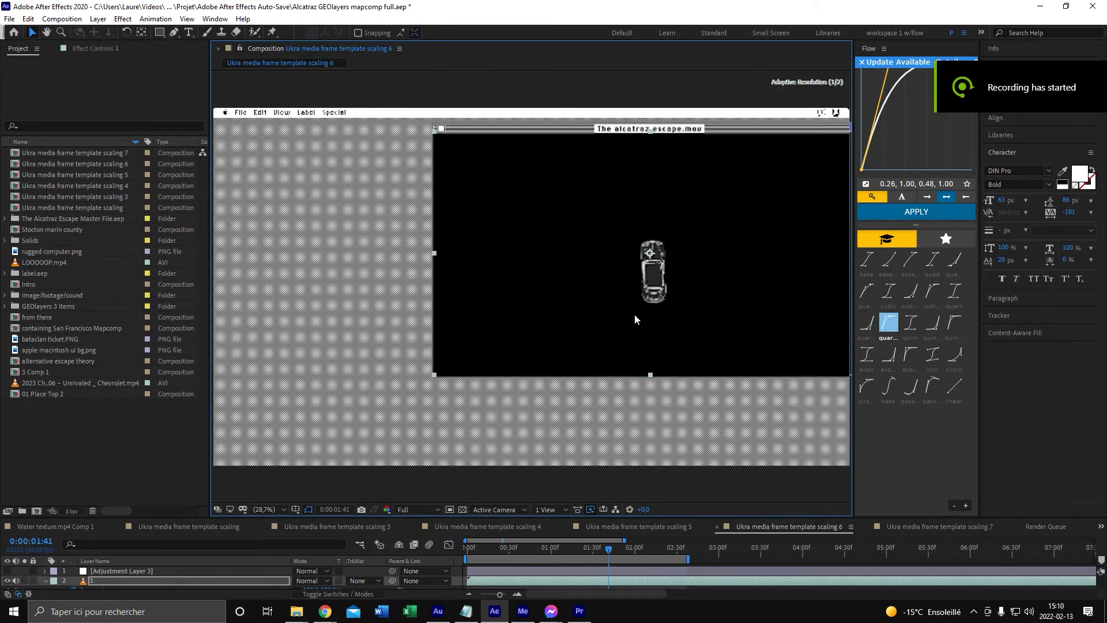
left_click_drag(783, 254, 578, 332)
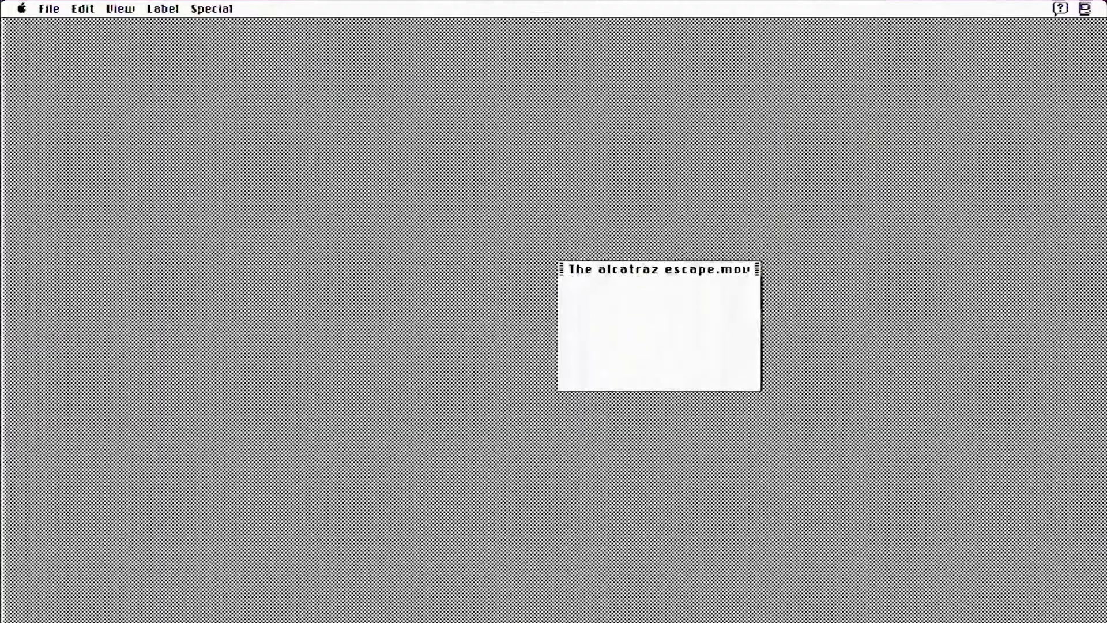